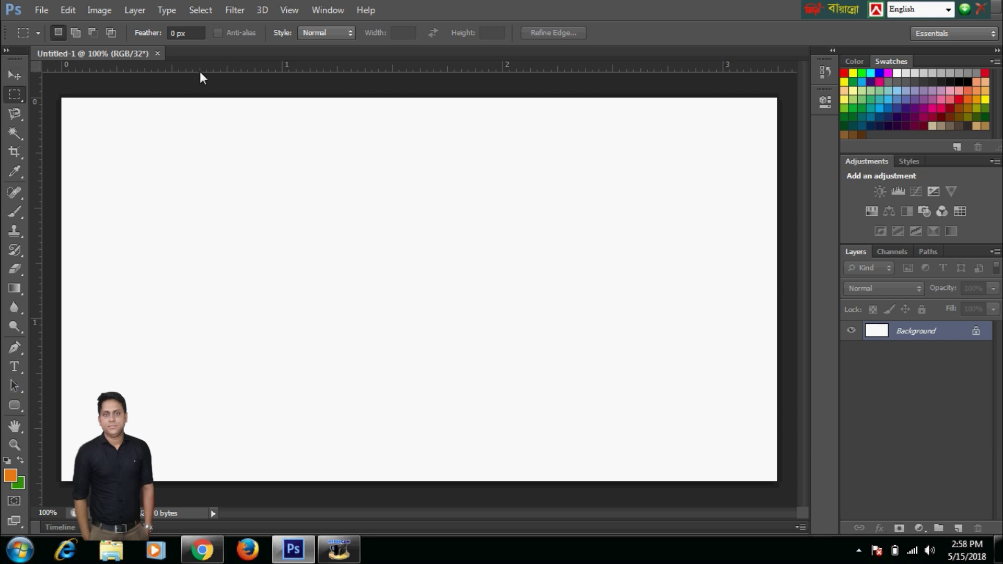
- Drag horizontal guides to about 0.43 in and 1.21 in to bound the logo's height
{"action": "left_click_drag", "start_coordinate": [201, 69], "coordinate": [206, 188]}
{"action": "left_click_drag", "start_coordinate": [366, 68], "coordinate": [349, 372]}
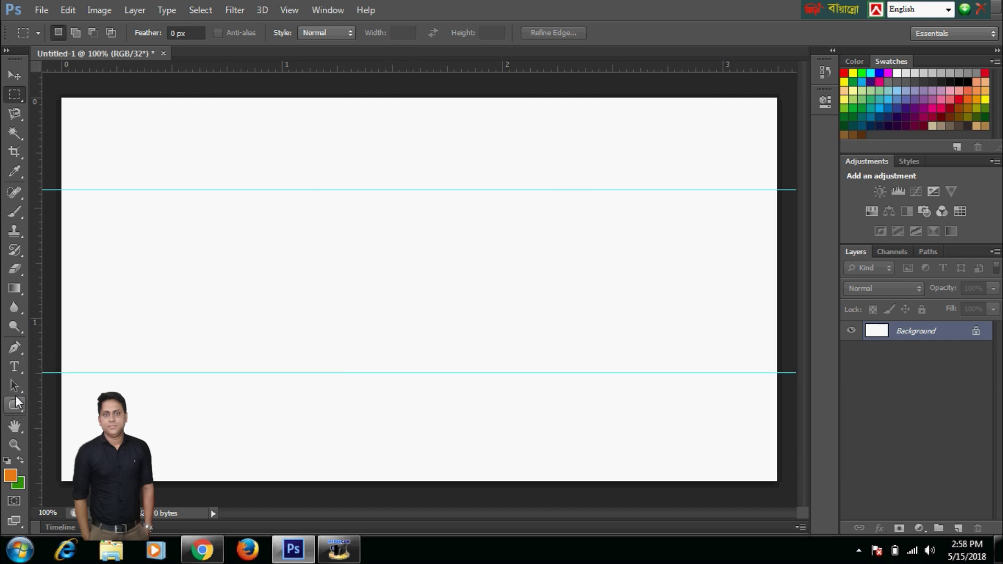
- Draw a closed, slanted parallelogram path with the Pen Tool between the two guides
{"action": "left_click", "coordinate": [24, 347]}
{"action": "right_click", "coordinate": [24, 346]}
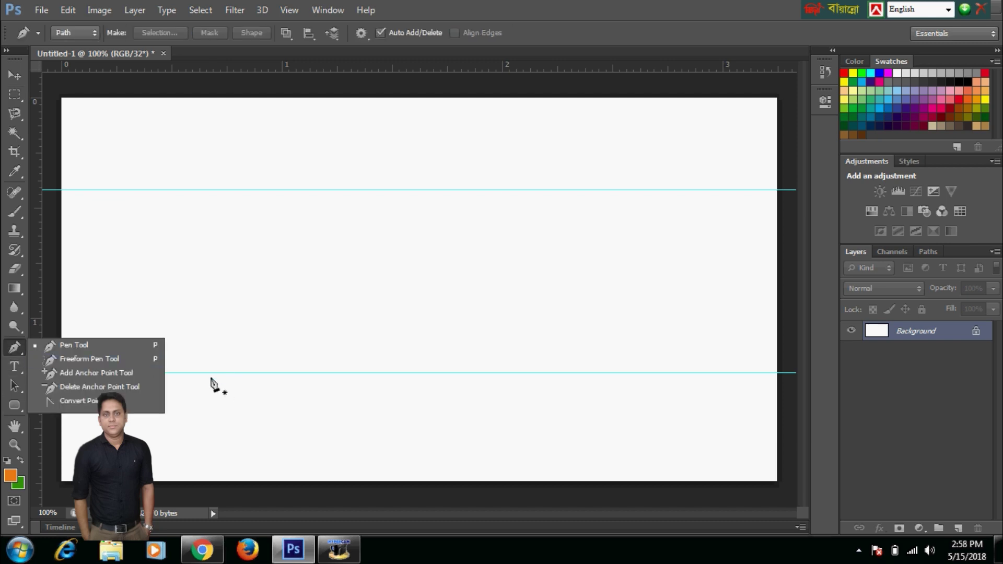
{"action": "left_click", "coordinate": [94, 349]}
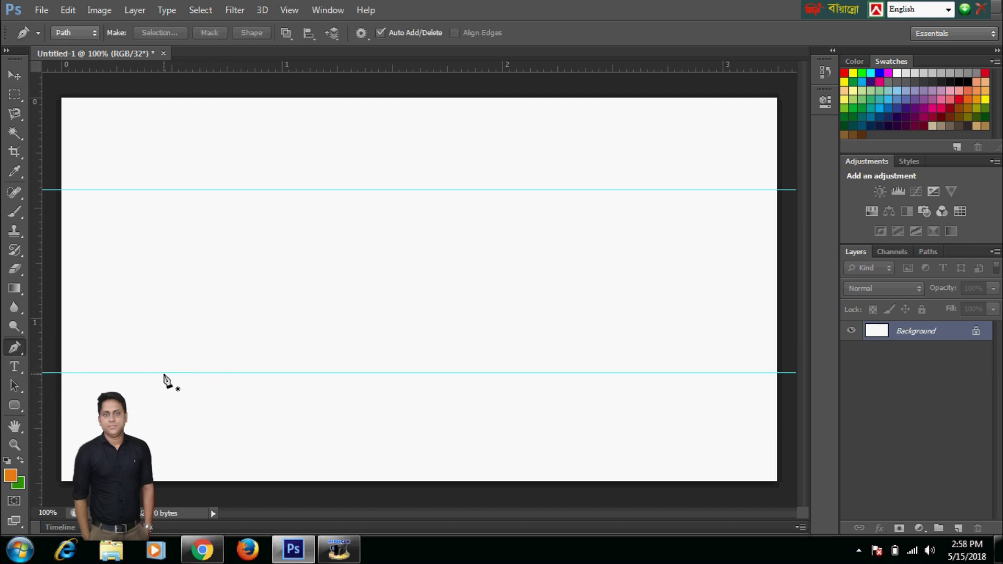
{"action": "left_click", "coordinate": [163, 373]}
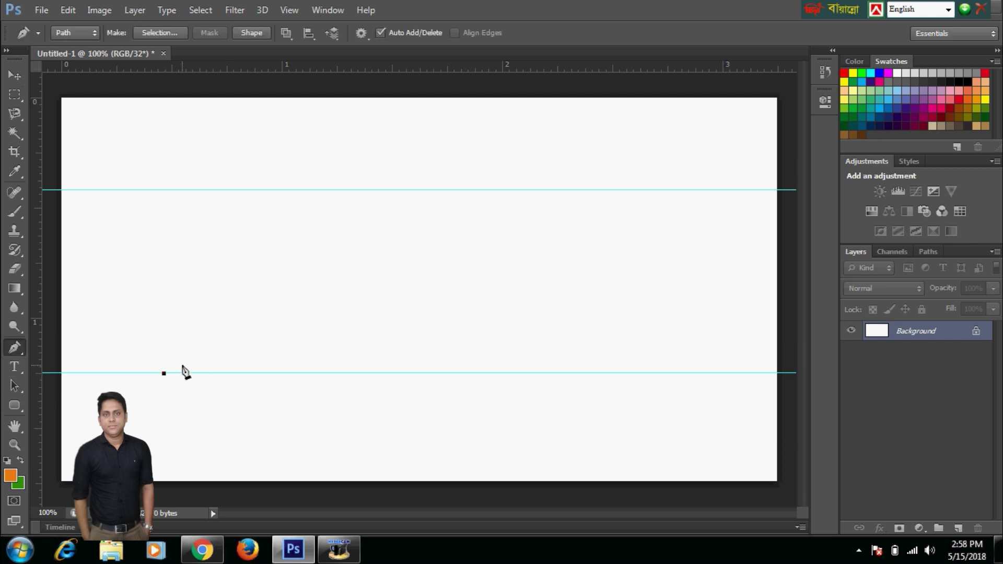
{"action": "left_click", "coordinate": [251, 190]}
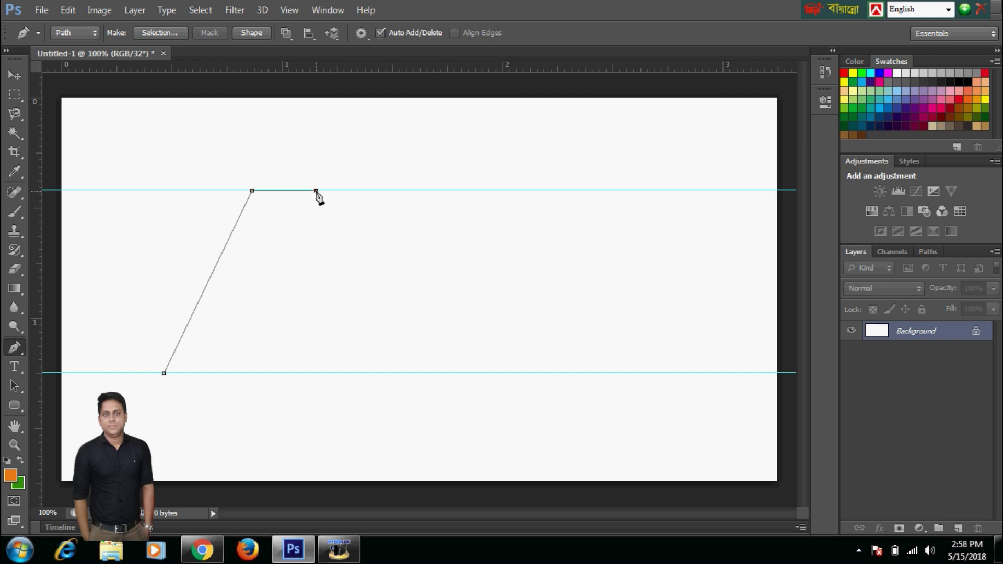
{"action": "left_click", "coordinate": [229, 373]}
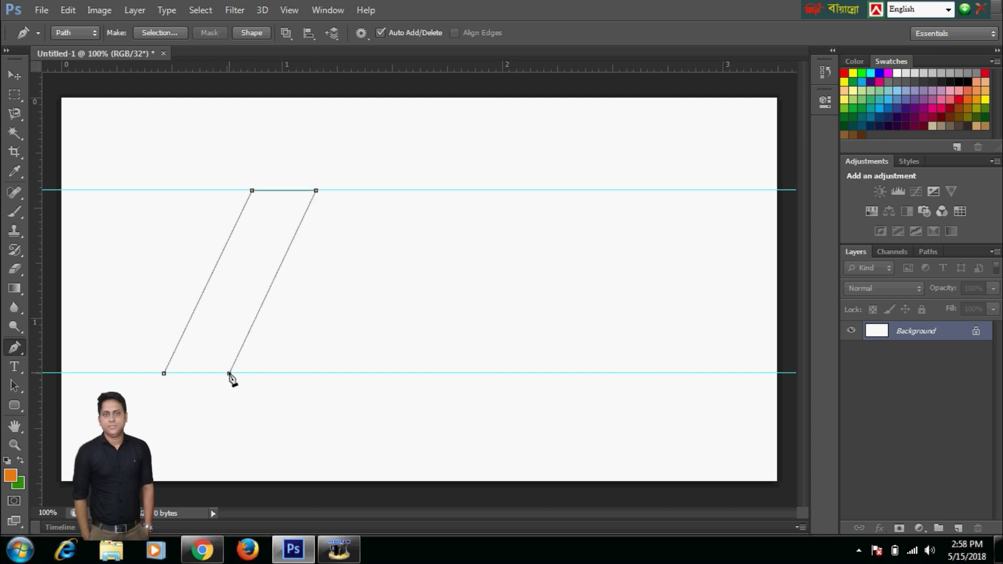
{"action": "left_click", "coordinate": [164, 373]}
- On a new layer, fill the parallelogram selection with orange and deselect
{"action": "left_click", "coordinate": [955, 528]}
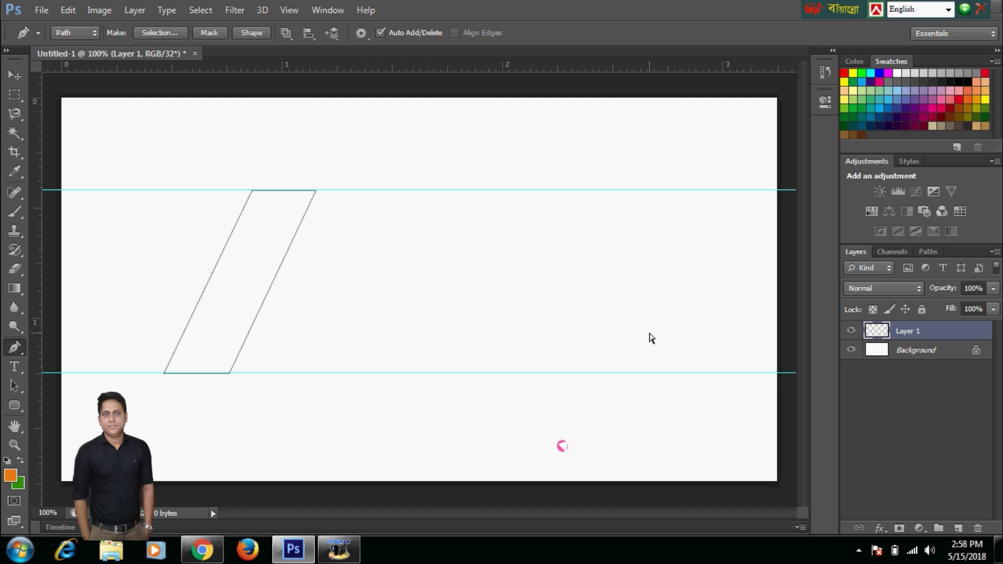
{"action": "key", "text": "ctrl+Return"}
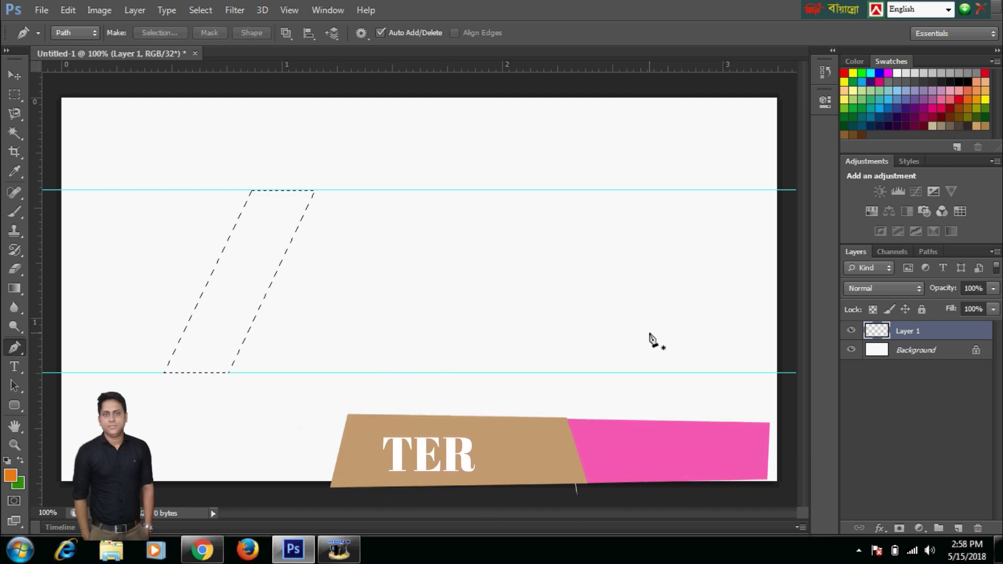
{"action": "key", "text": "alt+BackSpace"}
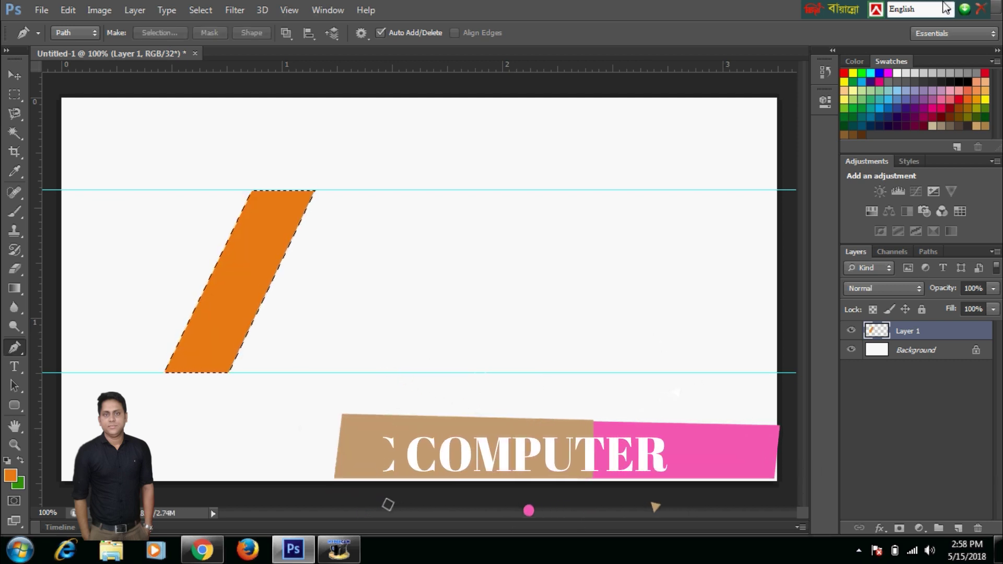
{"action": "key", "text": "ctrl+d"}
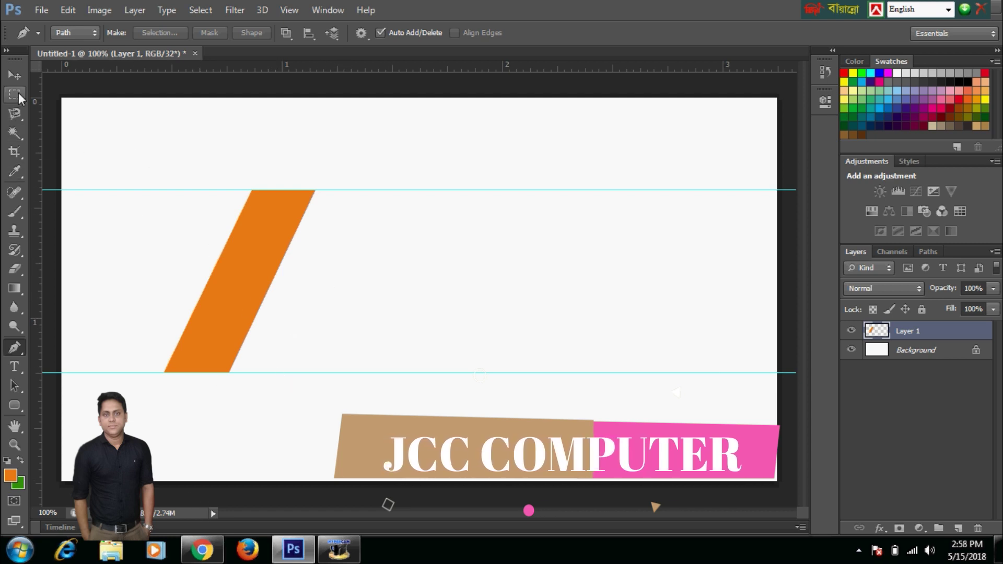
- Pen-draw a mirrored parallelogram path from the orange bar's top to the lower guide
{"action": "left_click", "coordinate": [19, 76]}
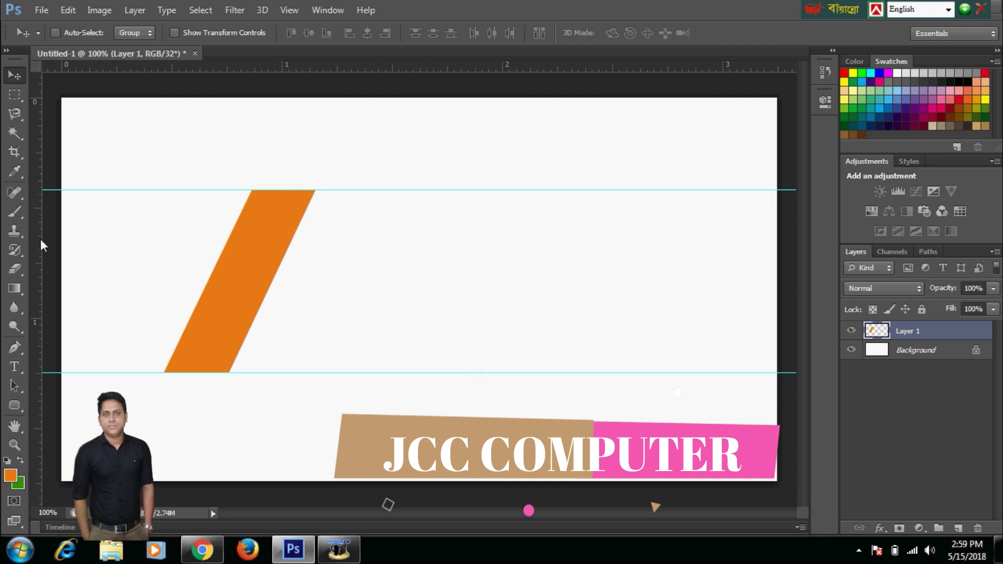
{"action": "left_click", "coordinate": [14, 347]}
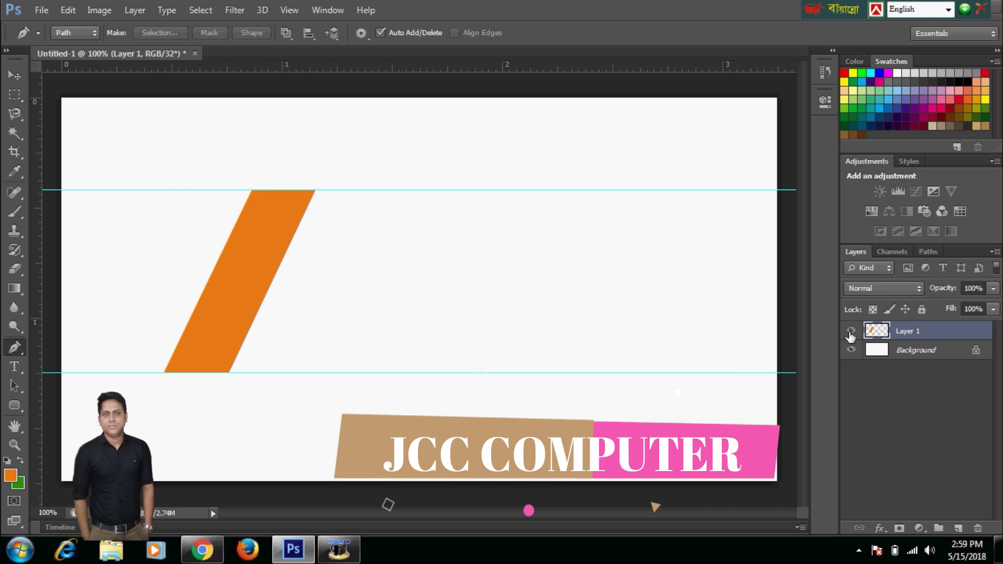
{"action": "left_click", "coordinate": [261, 191]}
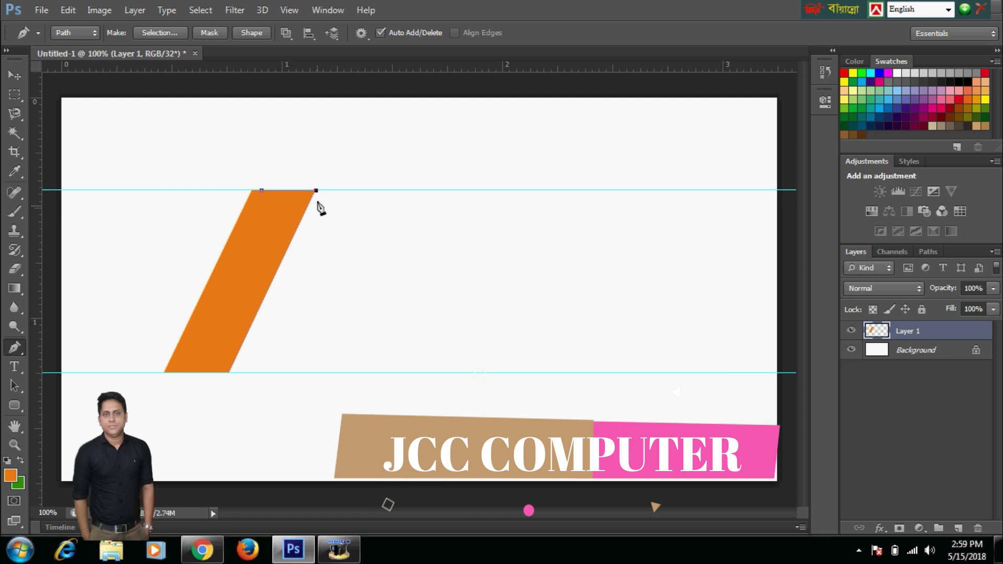
{"action": "left_click", "coordinate": [395, 373]}
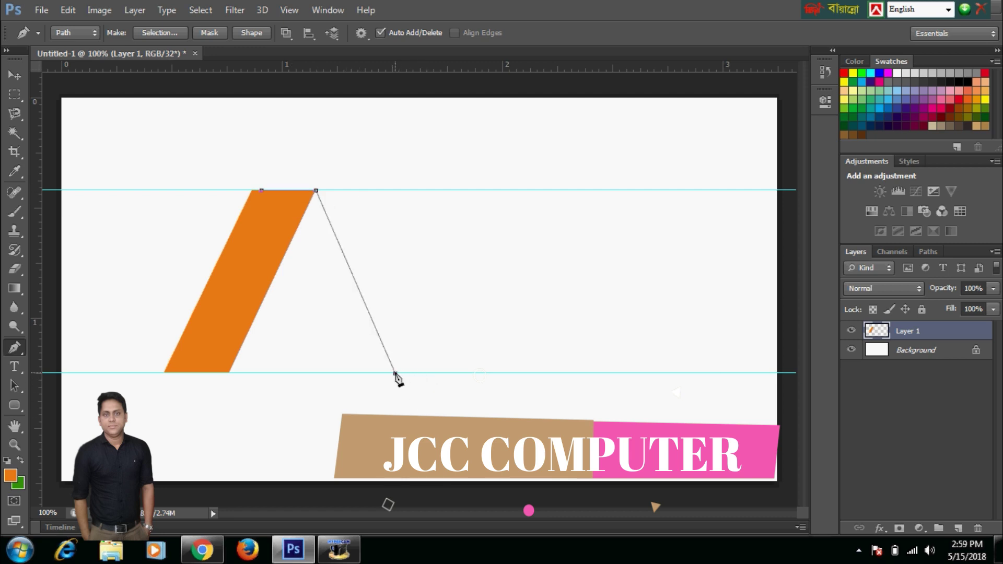
{"action": "left_click", "coordinate": [327, 373]}
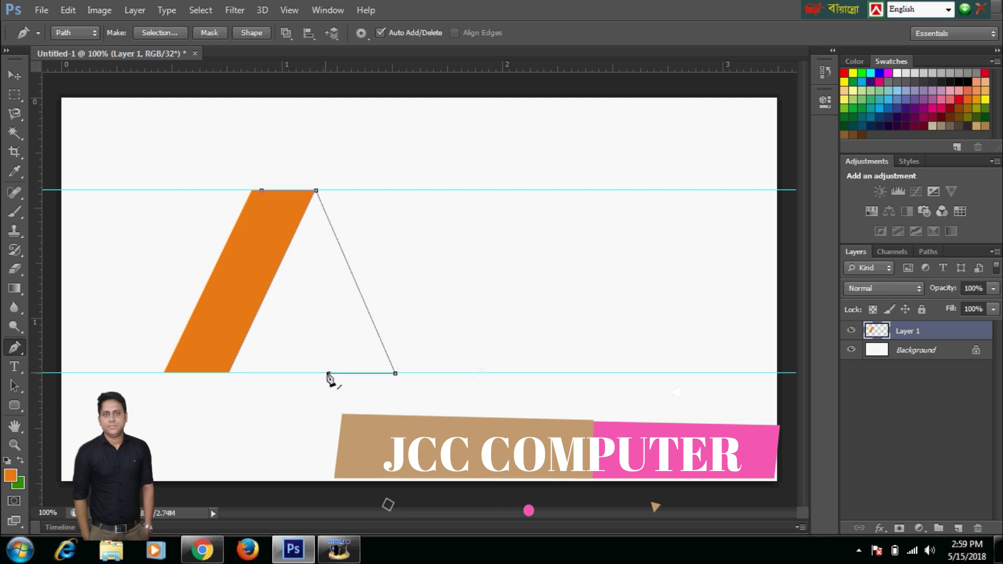
{"action": "left_click", "coordinate": [261, 191]}
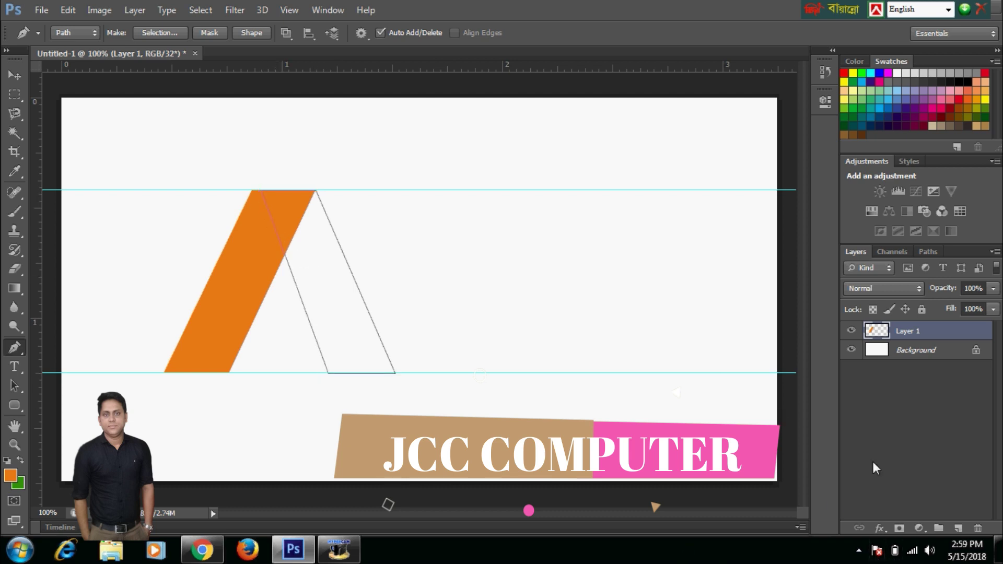
- Turn the path into a selection on a new layer and set the foreground to vivid yellow
{"action": "left_click", "coordinate": [958, 528]}
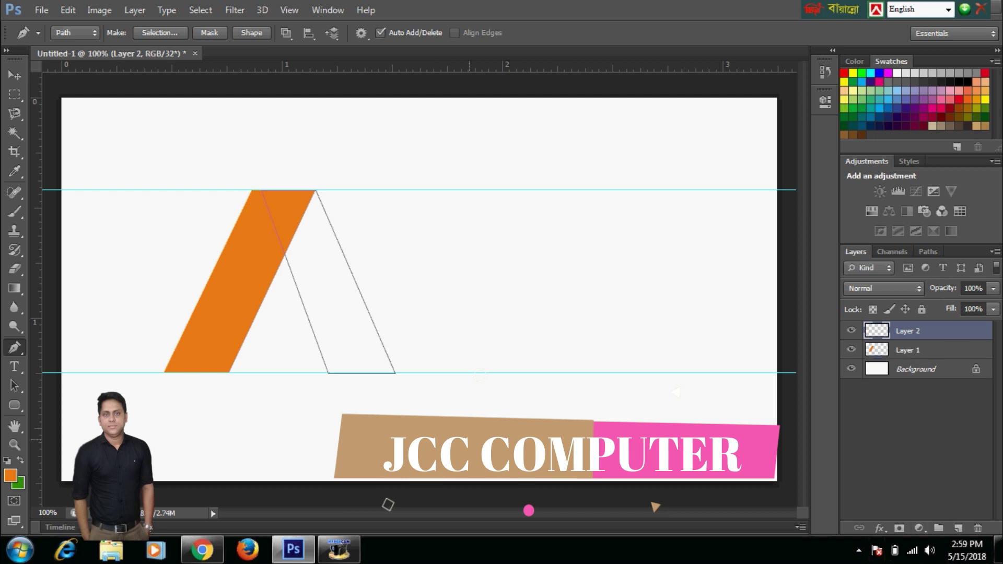
{"action": "key", "text": "ctrl+Return"}
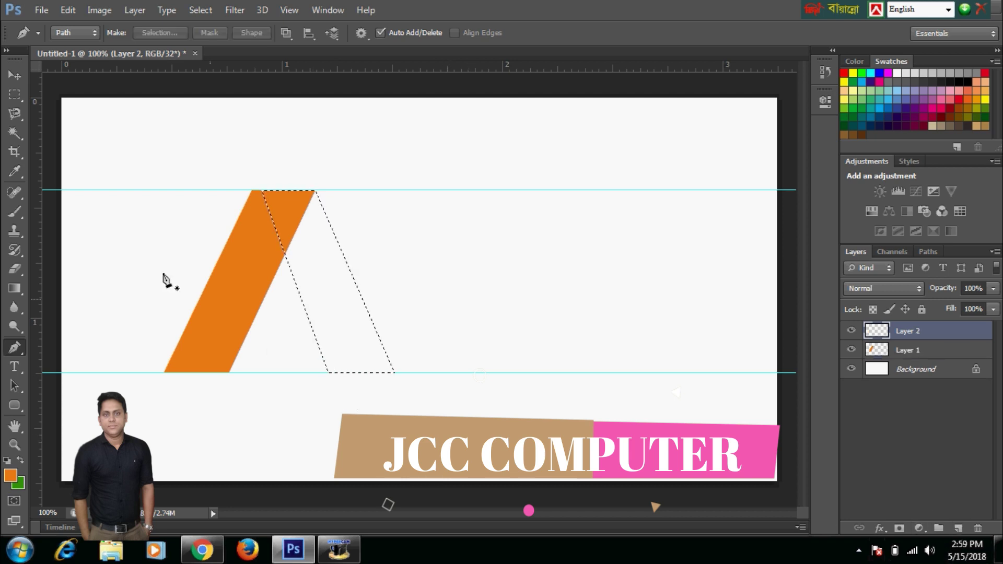
{"action": "left_click", "coordinate": [13, 476]}
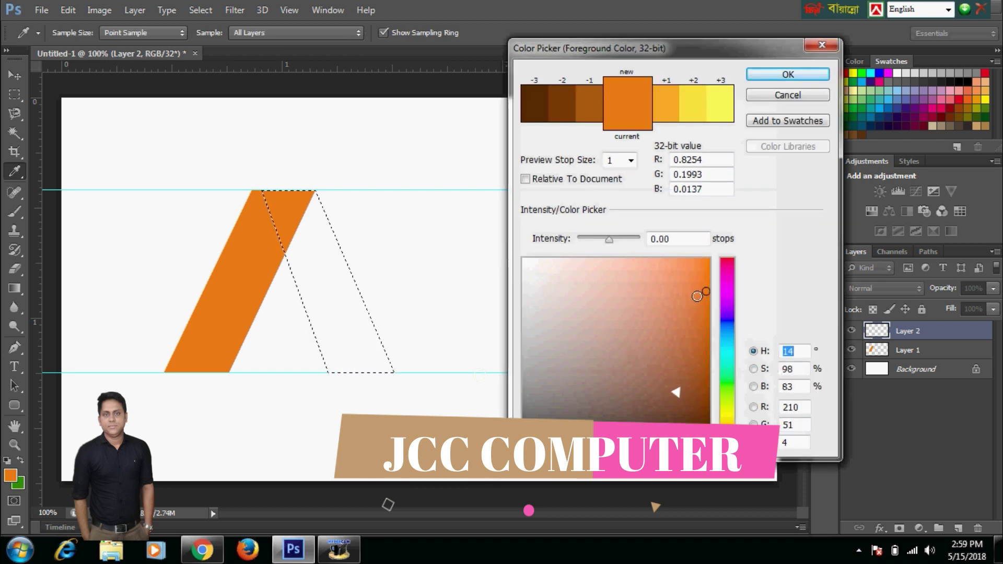
{"action": "left_click", "coordinate": [727, 418]}
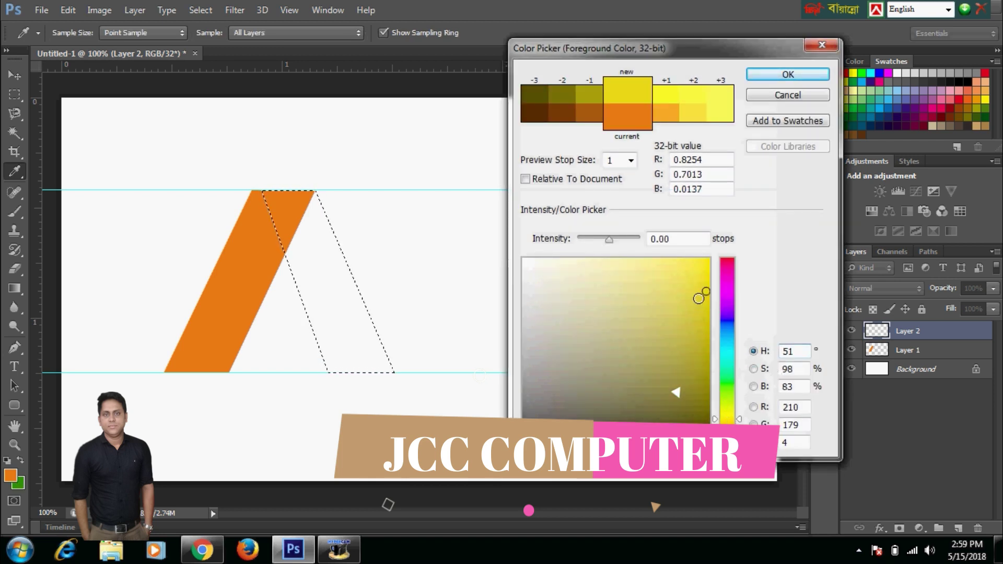
{"action": "left_click", "coordinate": [705, 312]}
{"action": "left_click_drag", "start_coordinate": [705, 312], "coordinate": [704, 270]}
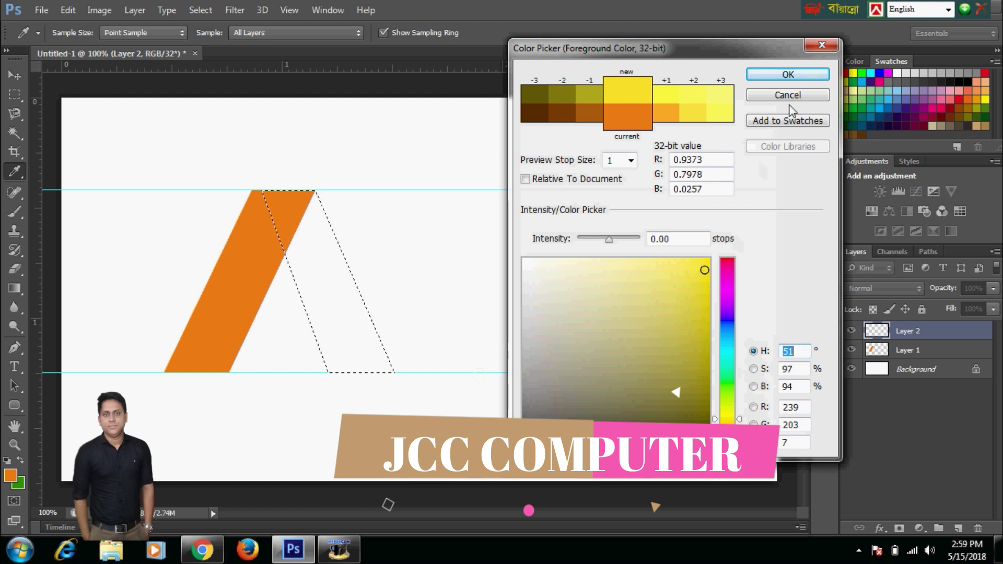
{"action": "left_click", "coordinate": [788, 75]}
{"action": "key", "text": "p"}
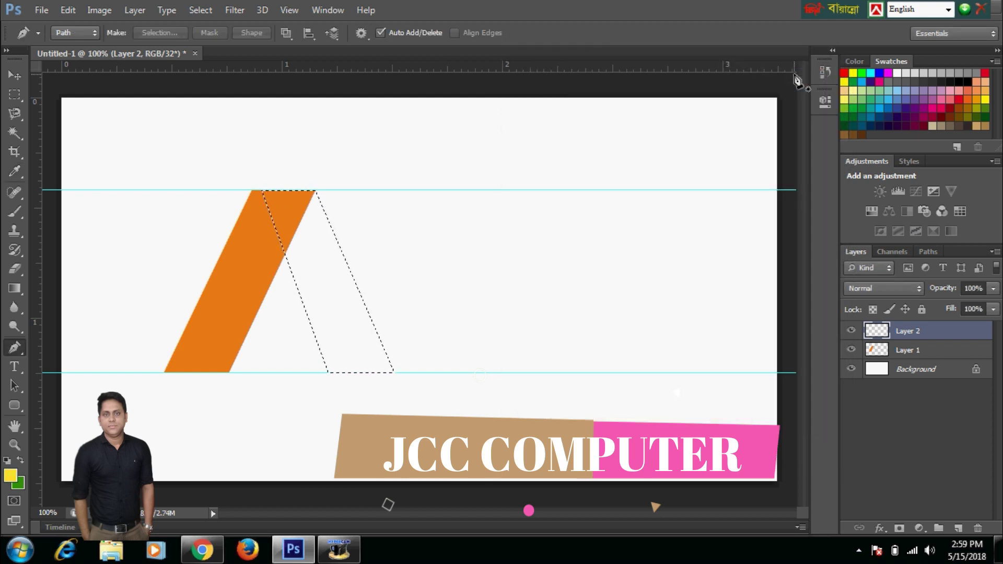
- Fill the selection with yellow, deselect, and stack the orange layer above it
{"action": "key", "text": "alt+BackSpace"}
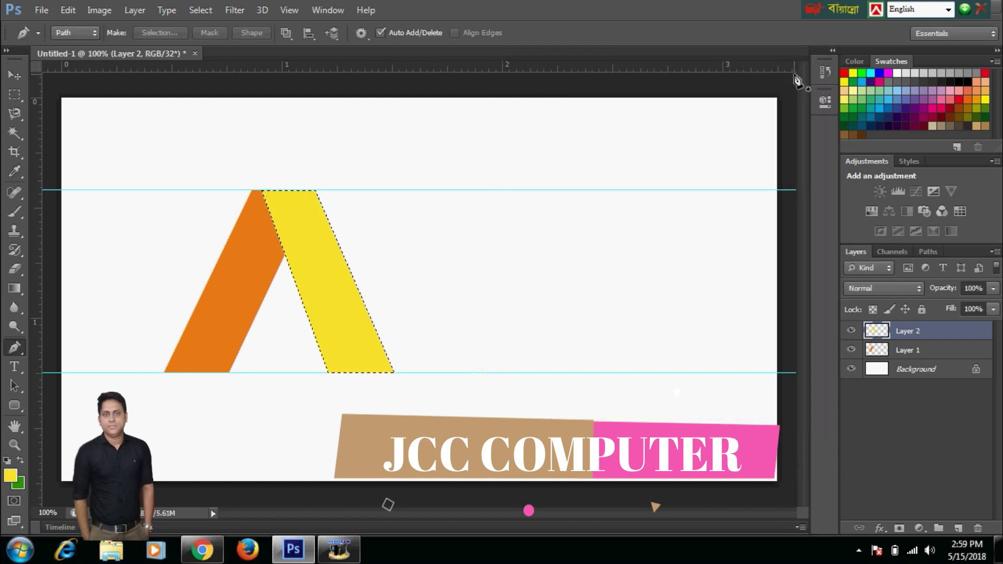
{"action": "key", "text": "ctrl+d"}
{"action": "left_click_drag", "start_coordinate": [914, 357], "coordinate": [916, 332]}
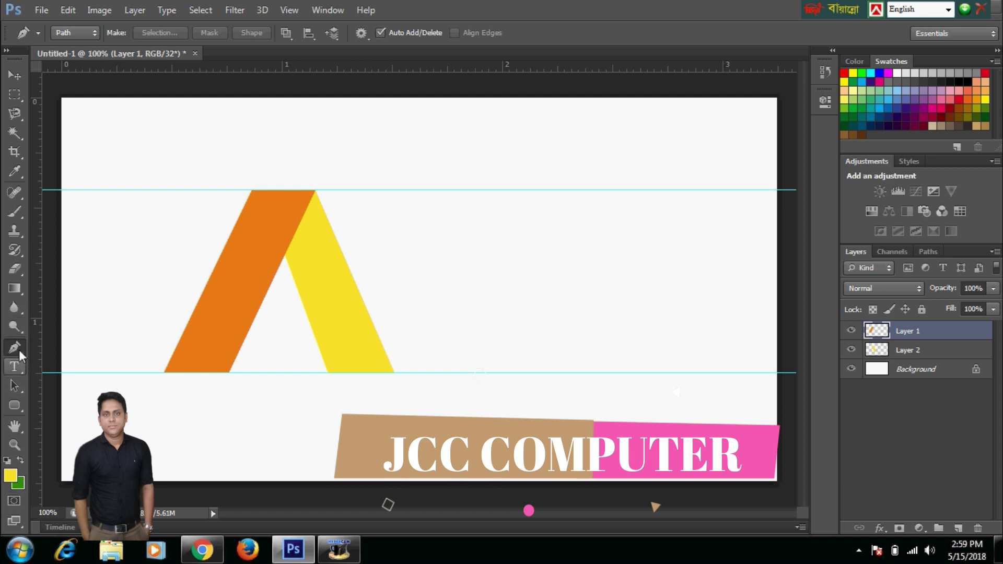
- Outline a third parallelogram from the yellow bar's bottom and load it as a selection on a new layer
{"action": "left_click", "coordinate": [396, 373]}
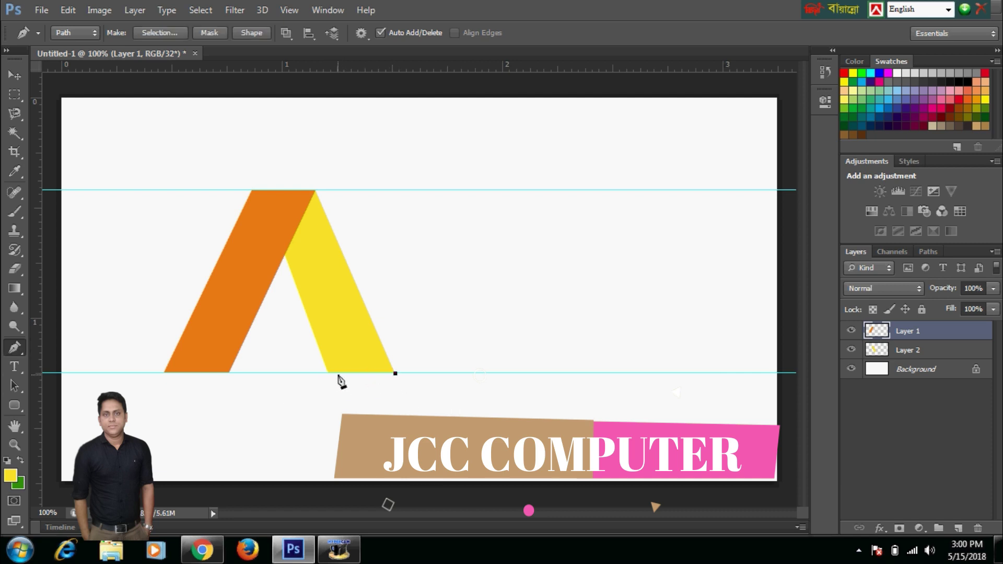
{"action": "left_click", "coordinate": [417, 190]}
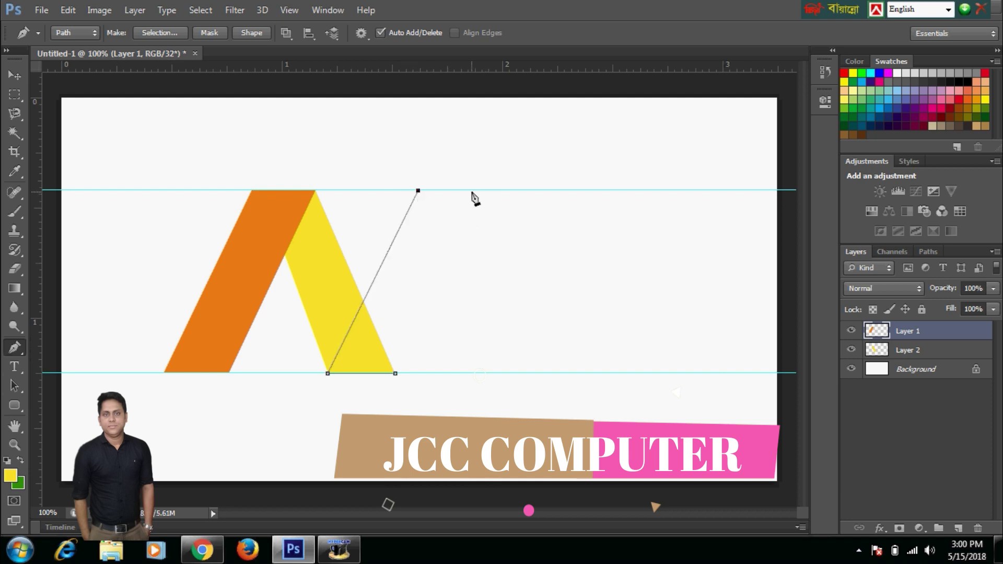
{"action": "left_click", "coordinate": [395, 373]}
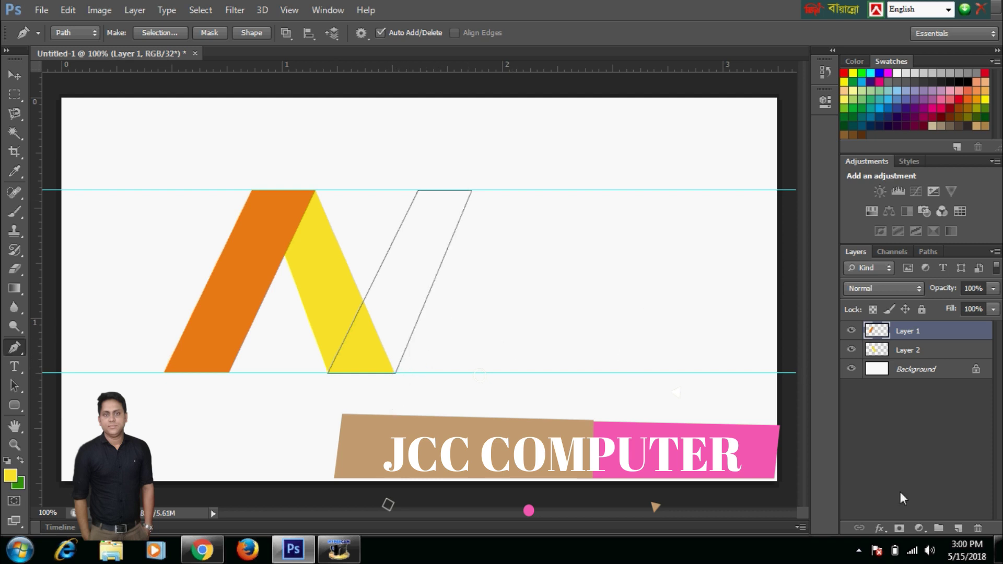
{"action": "left_click", "coordinate": [956, 528]}
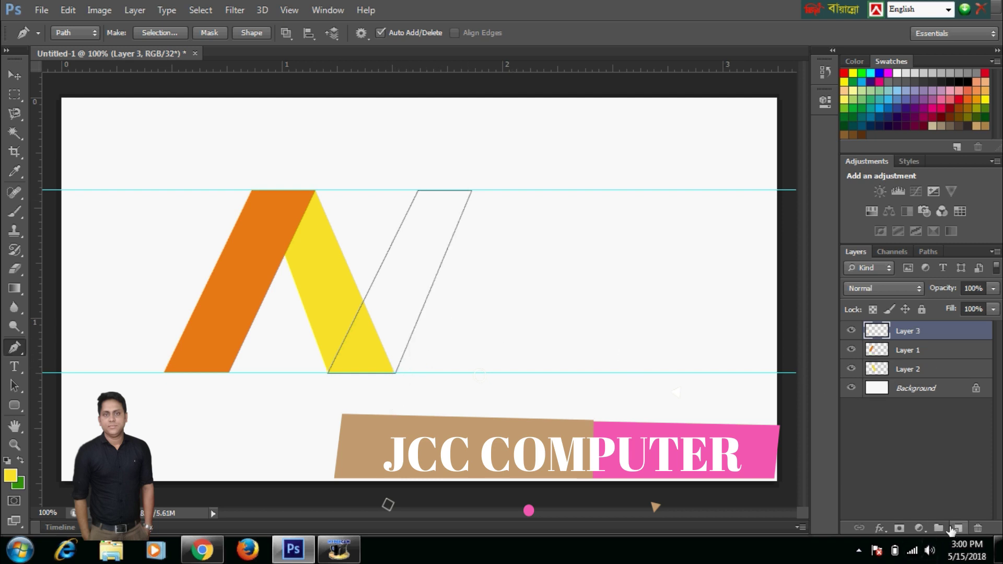
{"action": "key", "text": "ctrl+Return"}
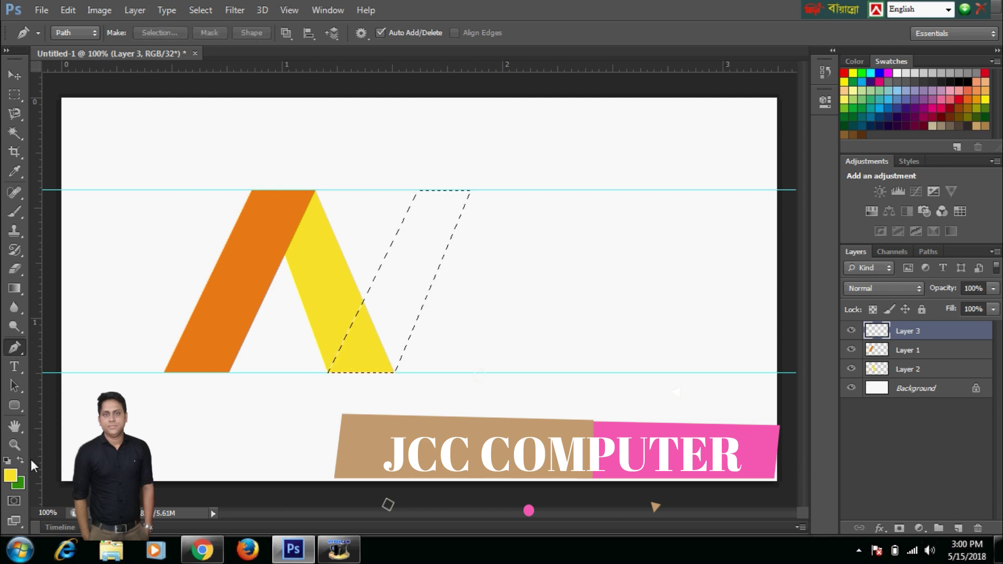
- Set the foreground to deep blue, fill the selection, and deselect
{"action": "left_click", "coordinate": [12, 476]}
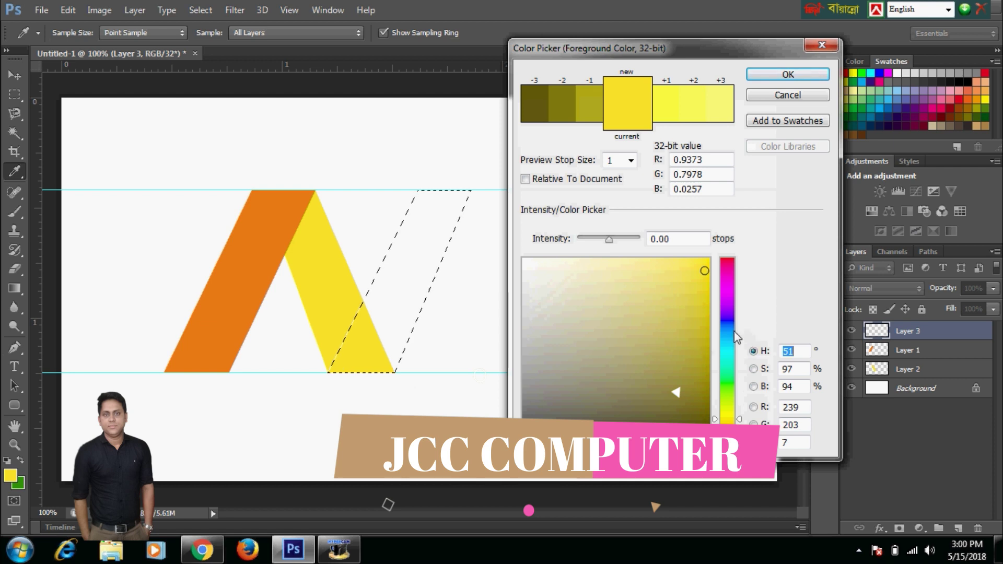
{"action": "left_click", "coordinate": [729, 324]}
{"action": "left_click_drag", "start_coordinate": [705, 270], "coordinate": [862, 326]}
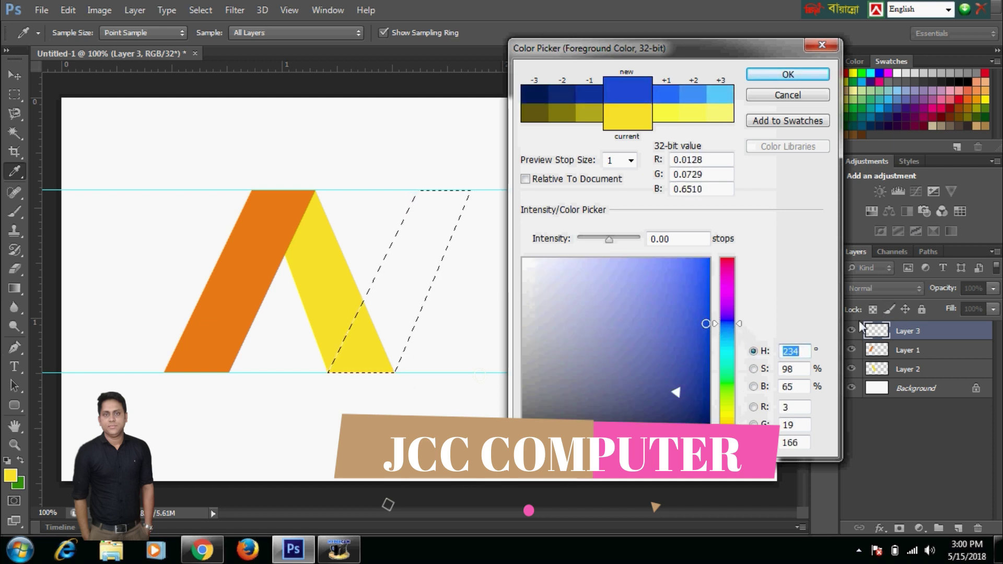
{"action": "left_click", "coordinate": [789, 78]}
{"action": "key", "text": "p"}
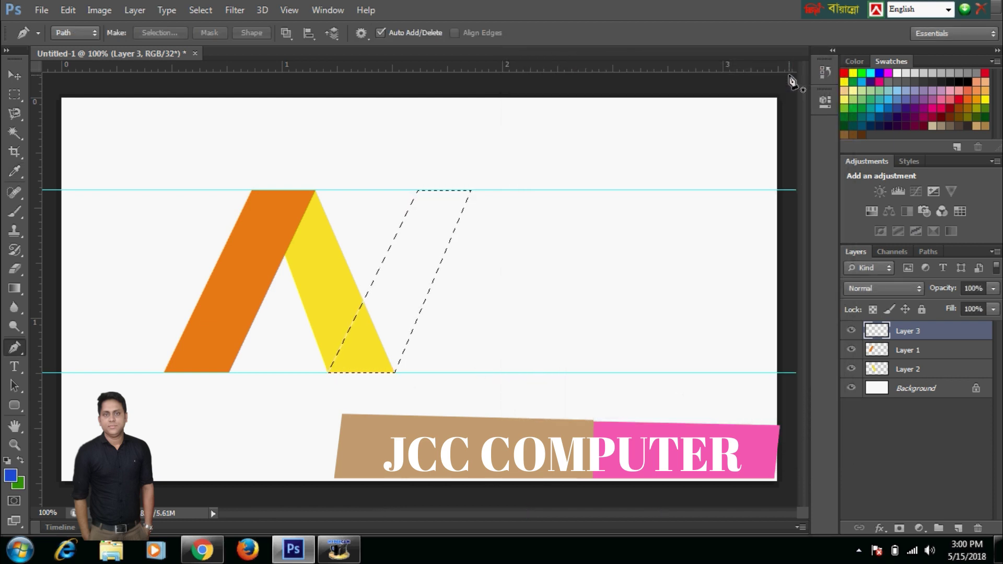
{"action": "key", "text": "alt+BackSpace"}
{"action": "key", "text": "ctrl+d"}
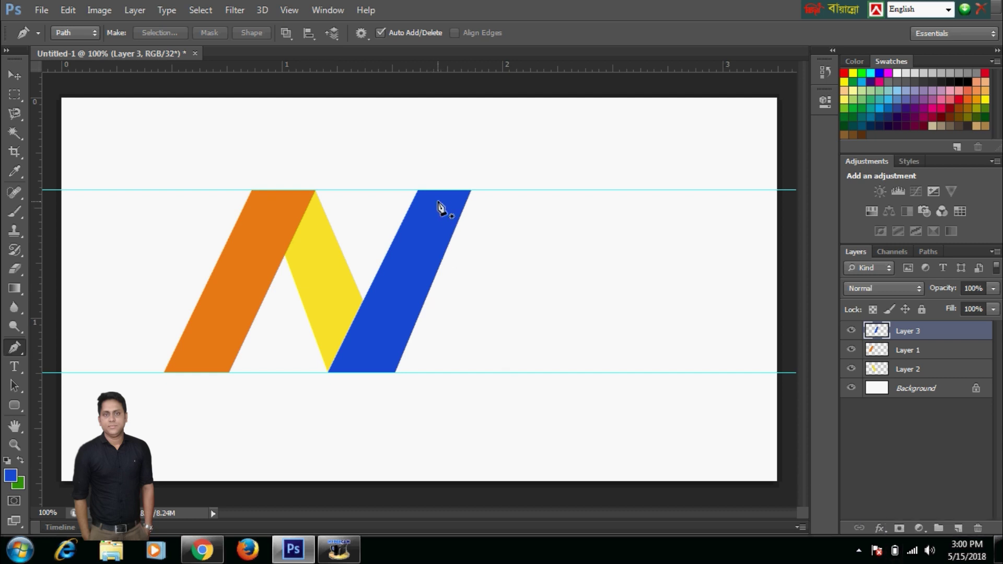
- On a new layer, outline a stripe from the blue stripe's top corner to the lower guide
{"action": "left_click", "coordinate": [959, 529]}
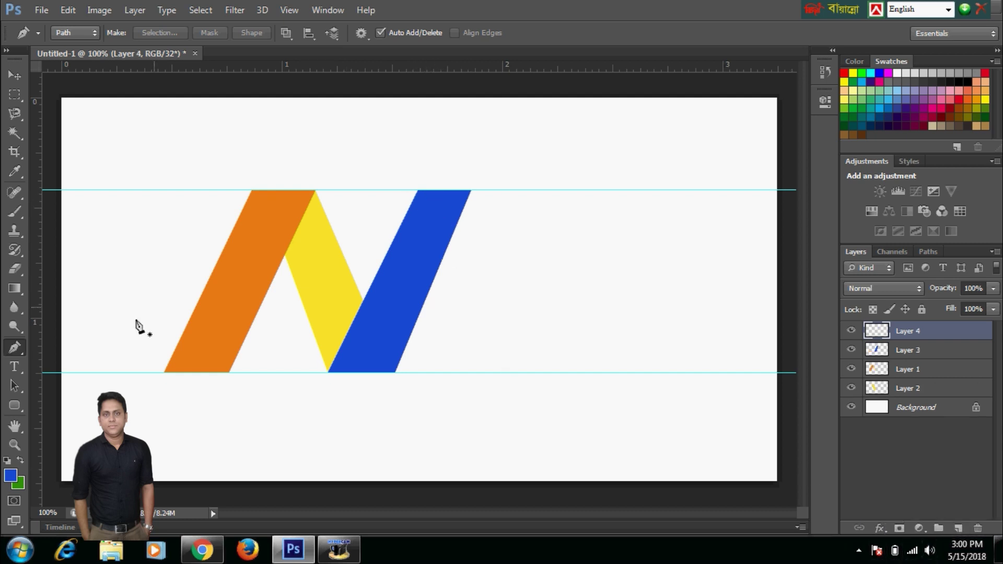
{"action": "left_click", "coordinate": [418, 190]}
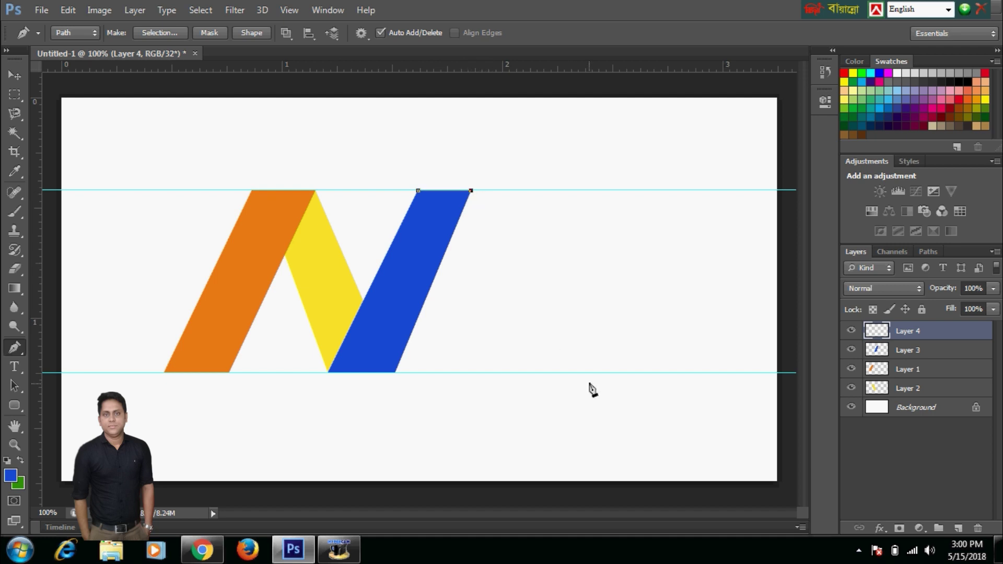
{"action": "left_click", "coordinate": [538, 374]}
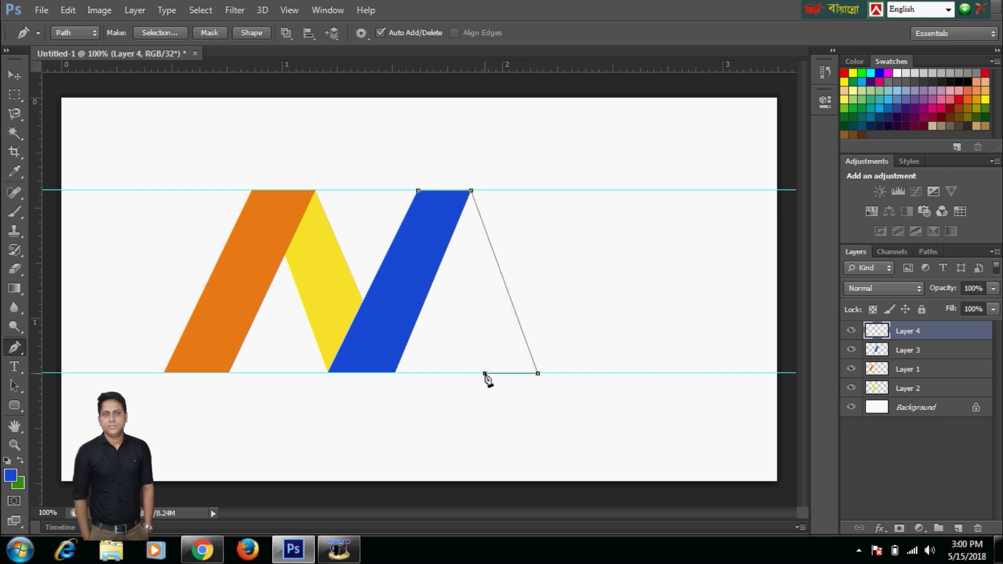
{"action": "left_click", "coordinate": [418, 191]}
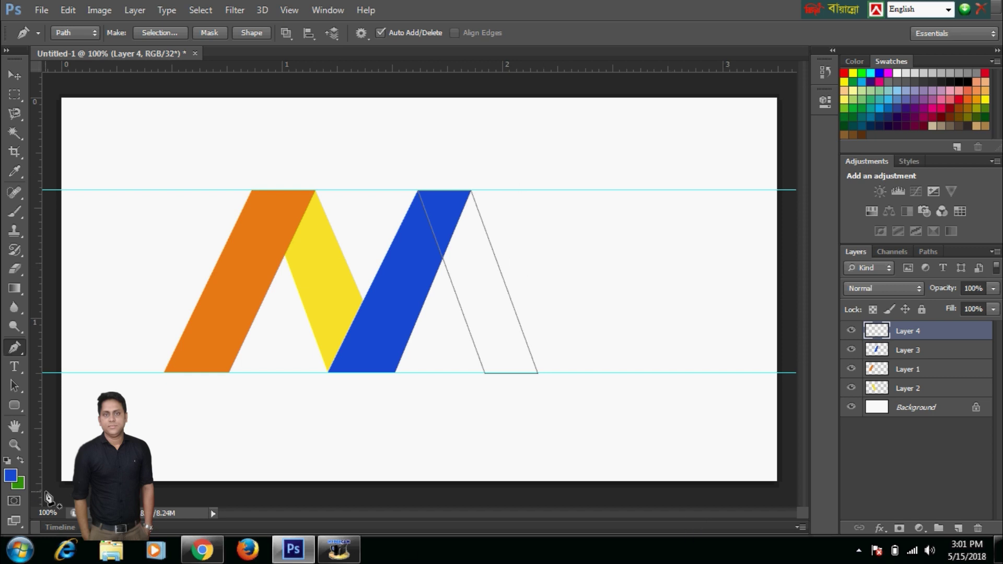
- Load the stripe outline as a selection, try a brighter blue fill, then clear it
{"action": "key", "text": "ctrl+Return"}
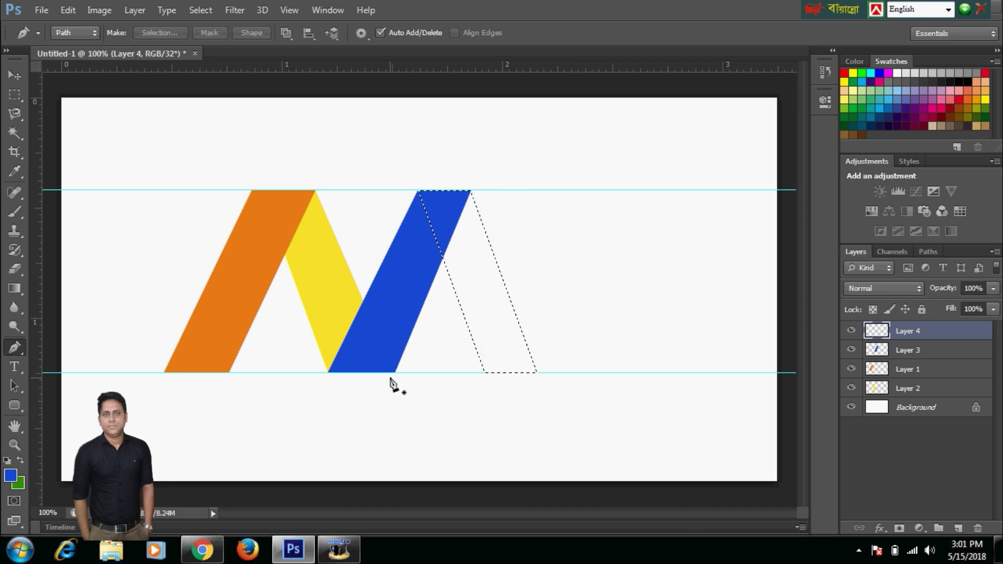
{"action": "left_click", "coordinate": [10, 477]}
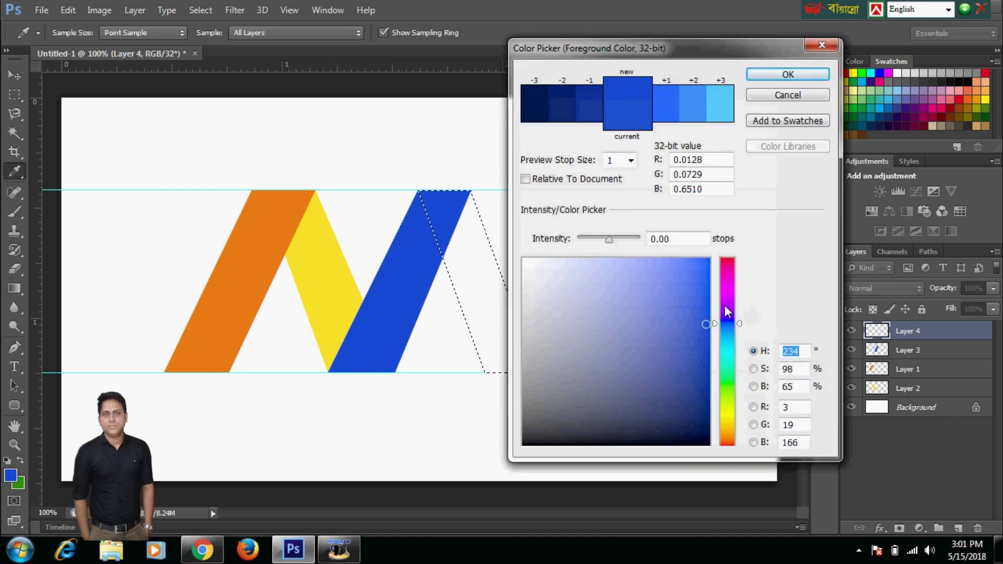
{"action": "left_click", "coordinate": [701, 295]}
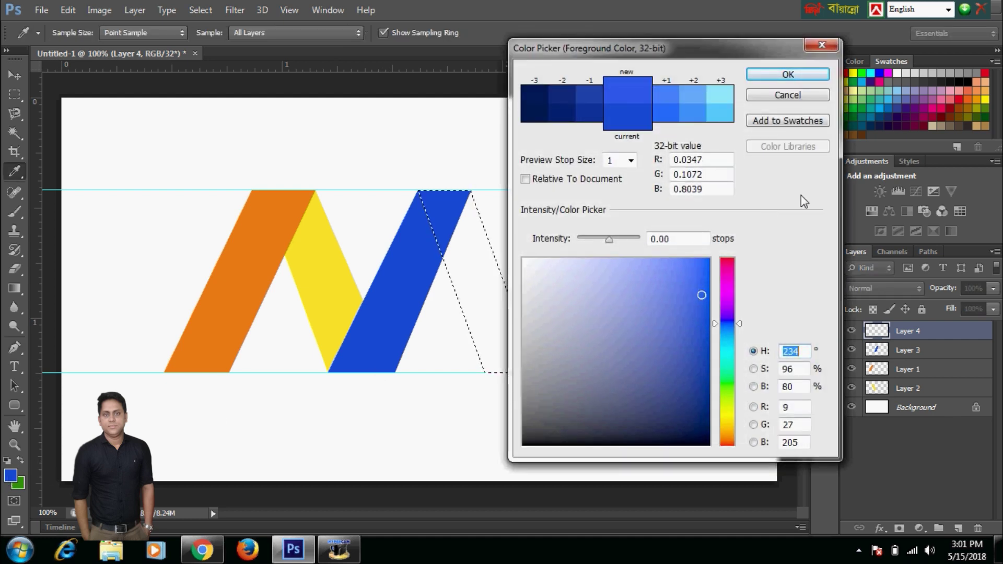
{"action": "left_click", "coordinate": [788, 78]}
{"action": "key", "text": "p"}
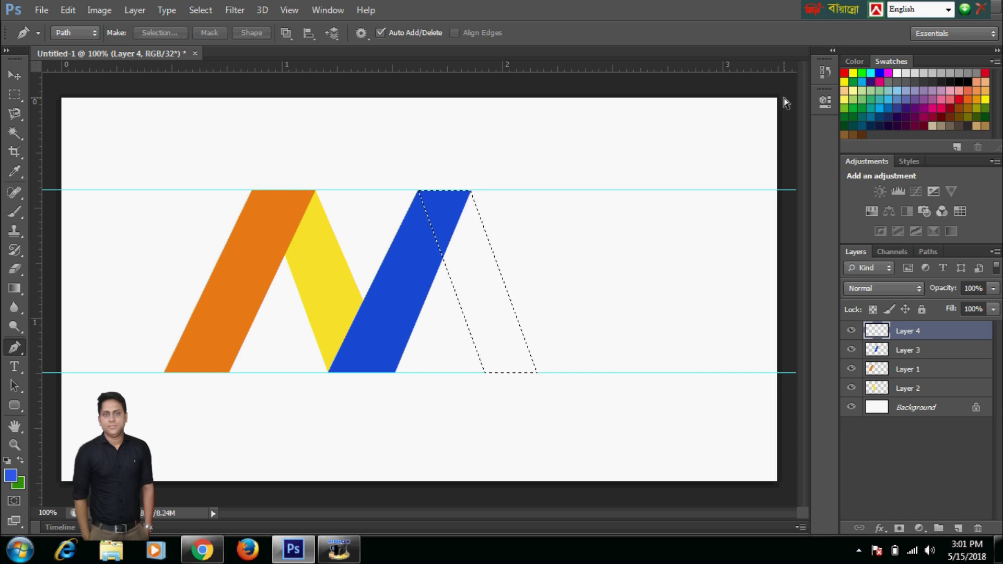
{"action": "key", "text": "alt+BackSpace"}
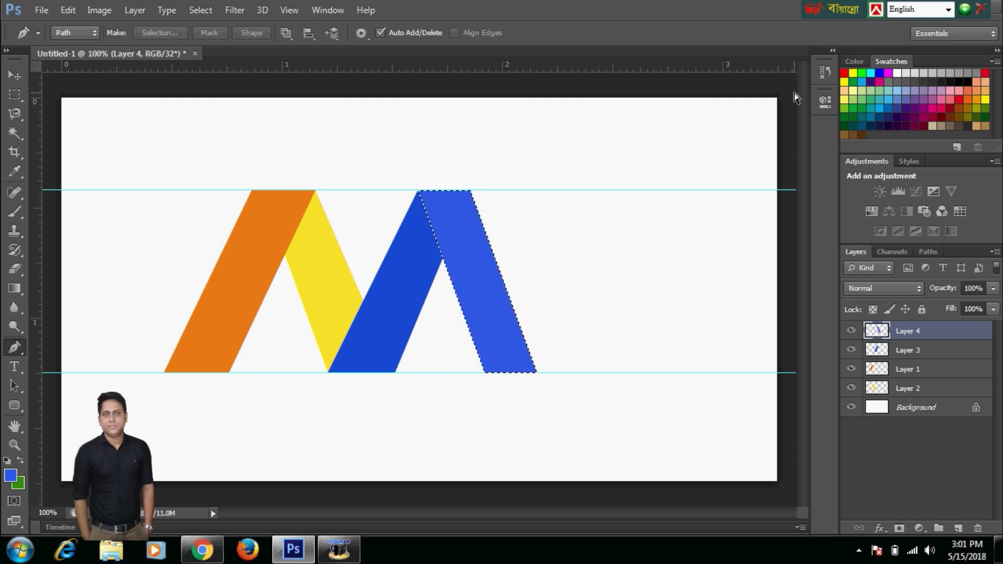
{"action": "key", "text": "Delete"}
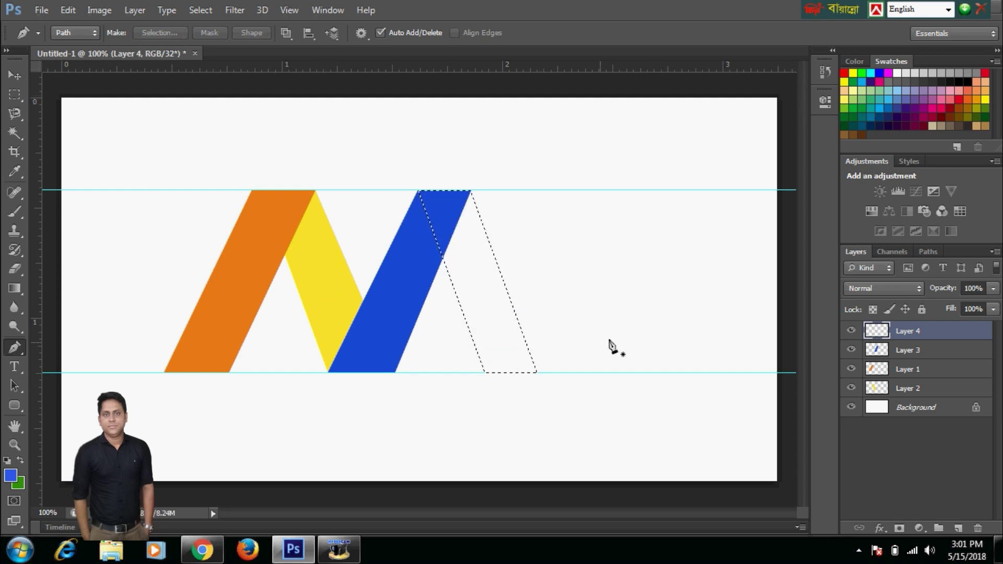
- Refill the stripe with an even lighter blue, undoing a stray green fill, and deselect
{"action": "left_click", "coordinate": [20, 475]}
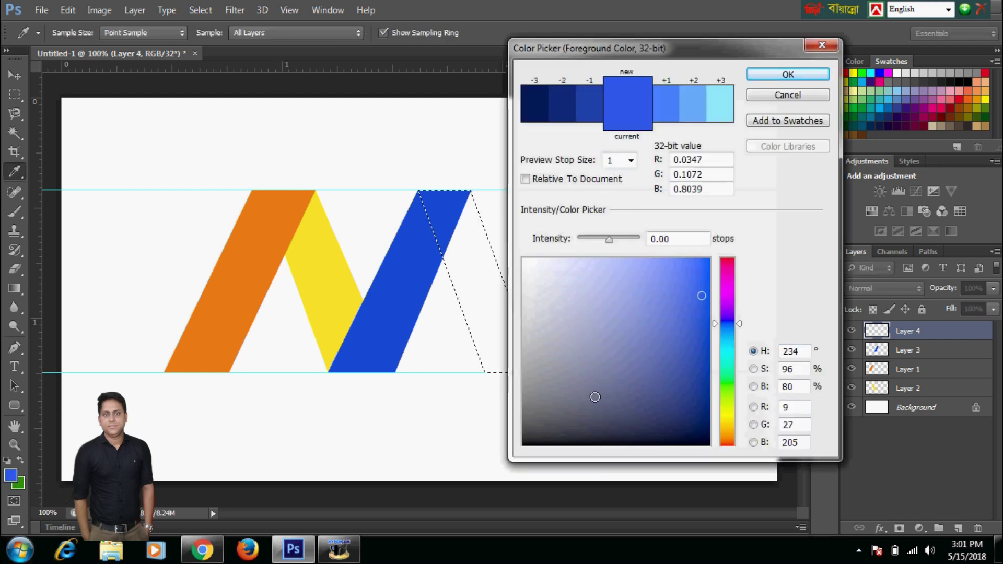
{"action": "left_click_drag", "start_coordinate": [695, 285], "coordinate": [684, 272]}
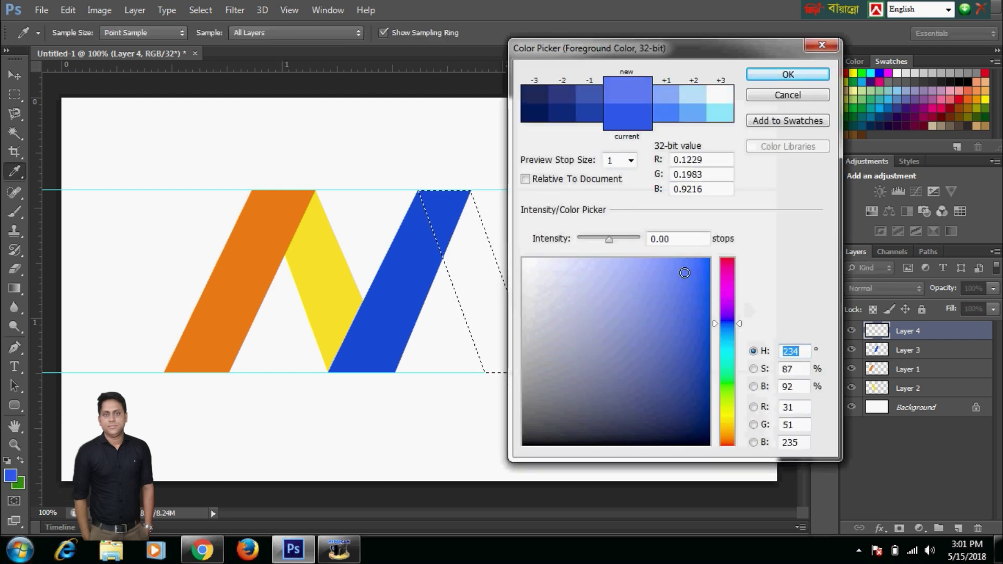
{"action": "left_click", "coordinate": [800, 78]}
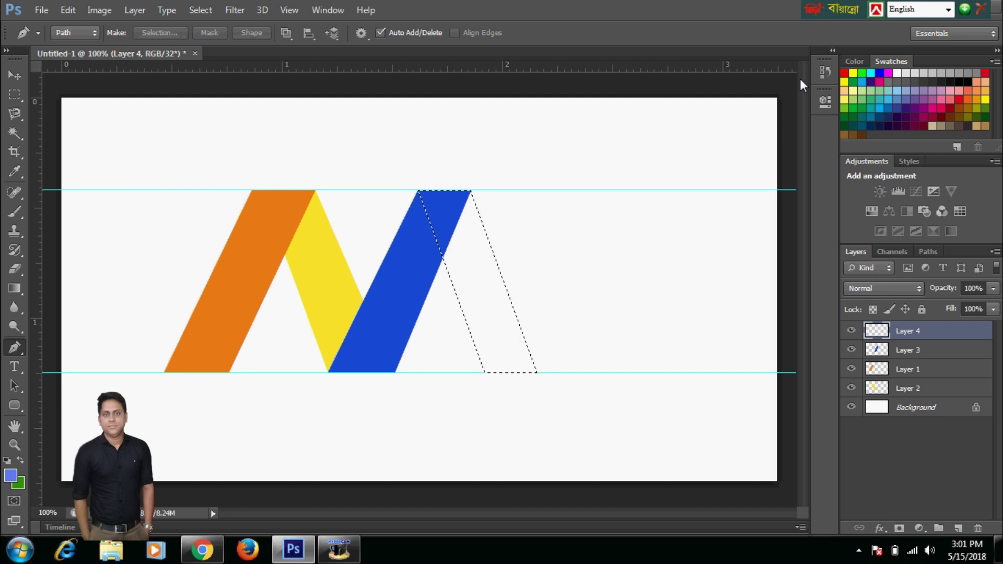
{"action": "key", "text": "ctrl+BackSpace"}
{"action": "key", "text": "ctrl+z"}
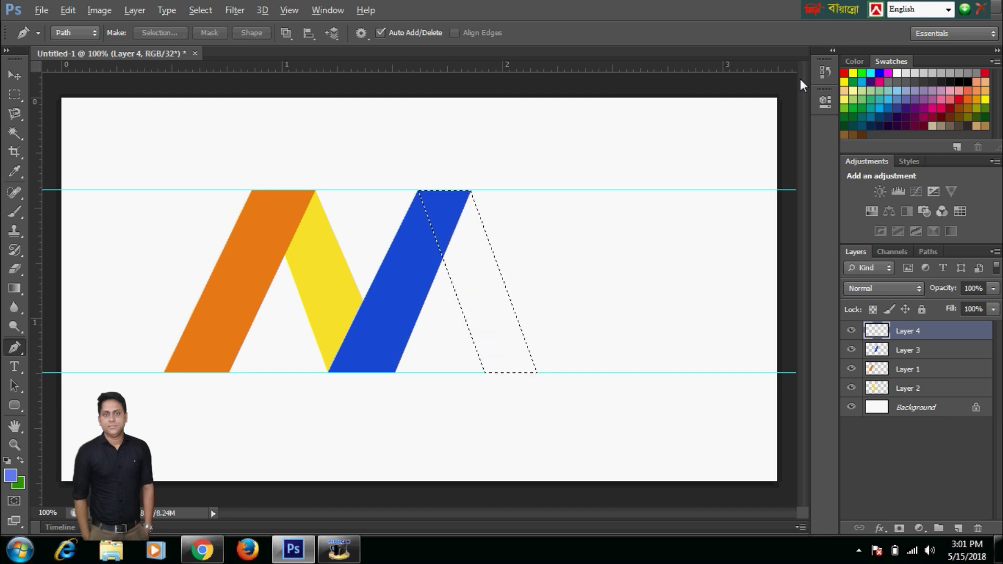
{"action": "key", "text": "alt+BackSpace"}
{"action": "key", "text": "ctrl+d"}
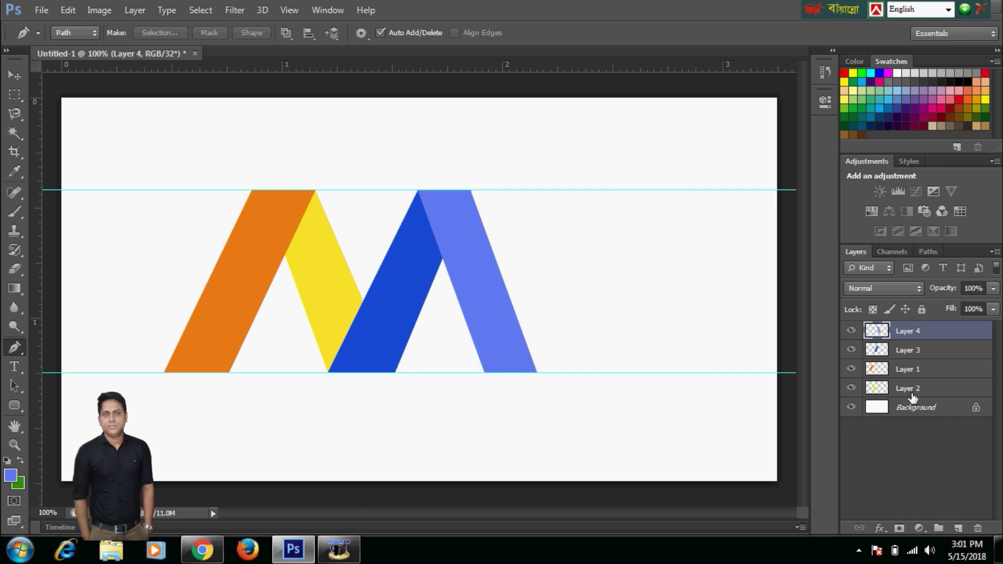
- Stack dark-blue Layer 3 above the light-blue stripe and drag both guides off the canvas
{"action": "left_click", "coordinate": [894, 351]}
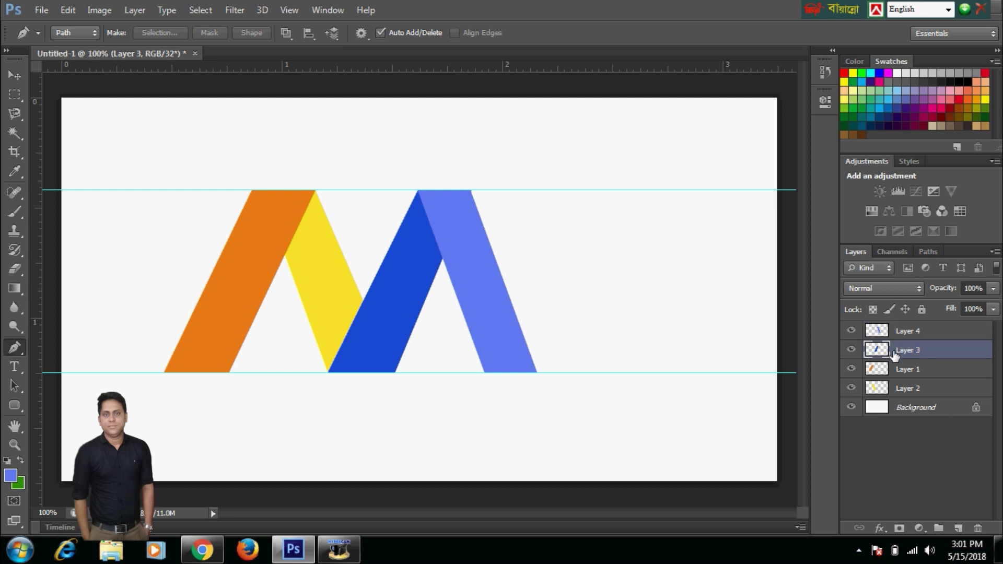
{"action": "left_click_drag", "start_coordinate": [896, 355], "coordinate": [897, 329]}
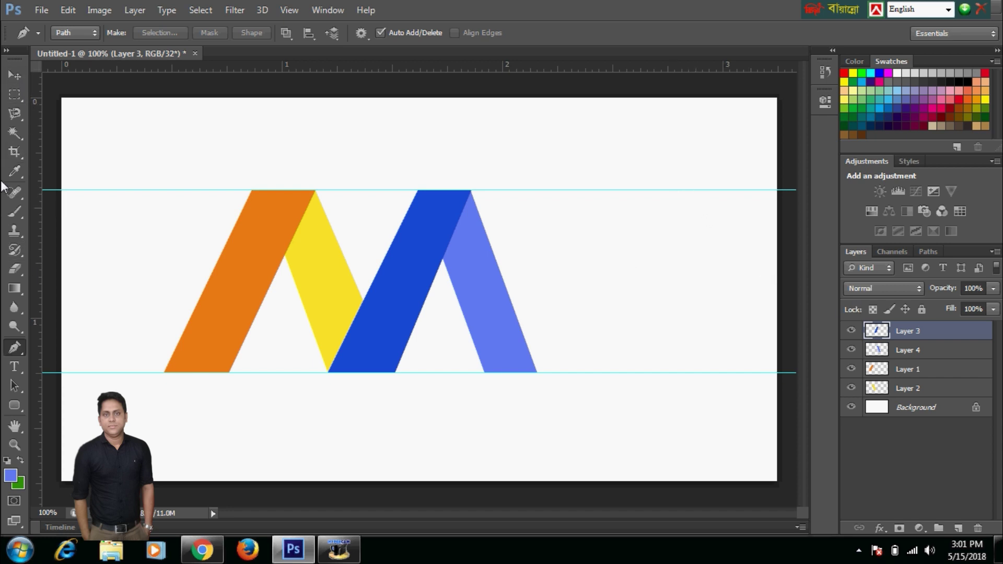
{"action": "left_click", "coordinate": [22, 81]}
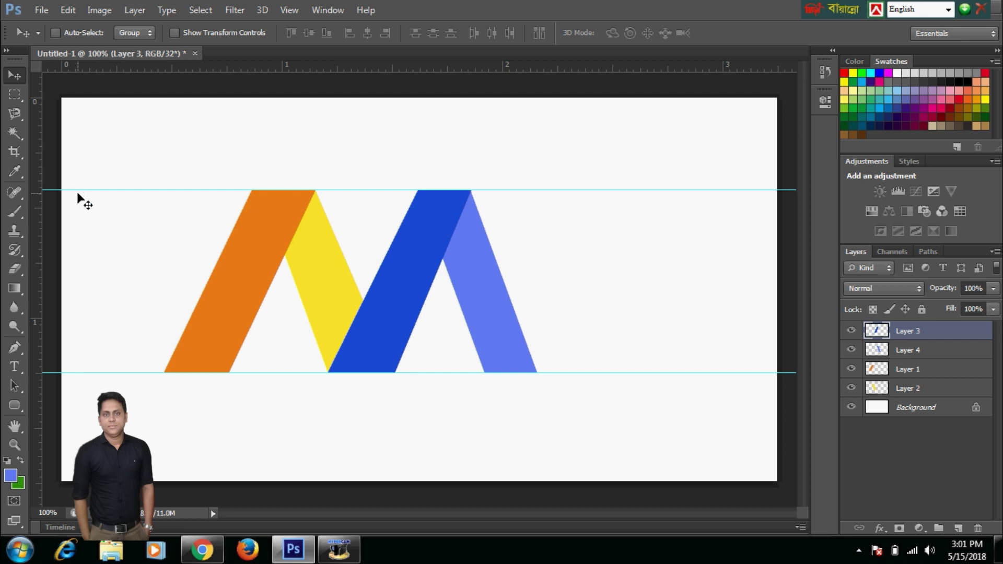
{"action": "left_click_drag", "start_coordinate": [44, 189], "coordinate": [61, 90]}
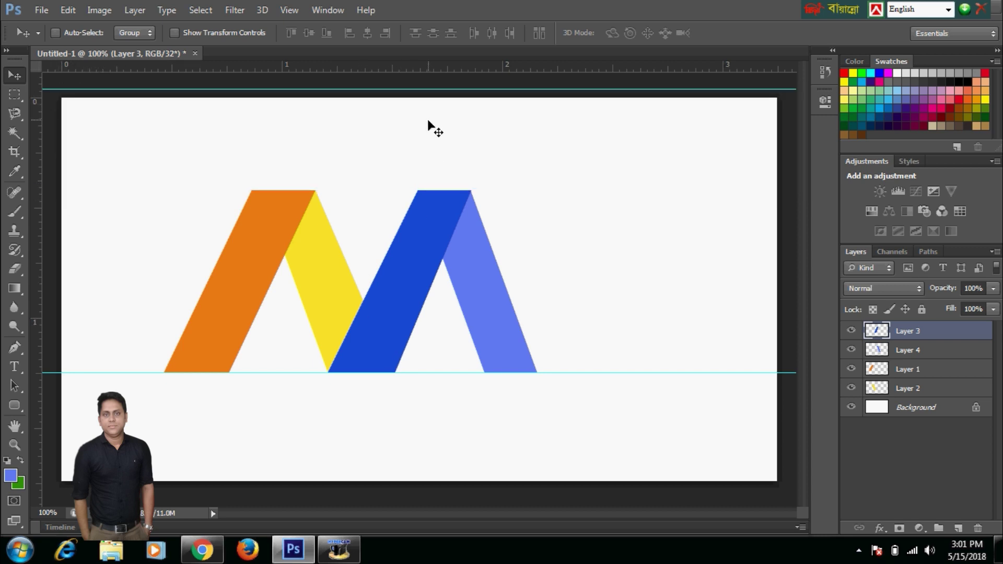
{"action": "left_click_drag", "start_coordinate": [430, 89], "coordinate": [433, 62]}
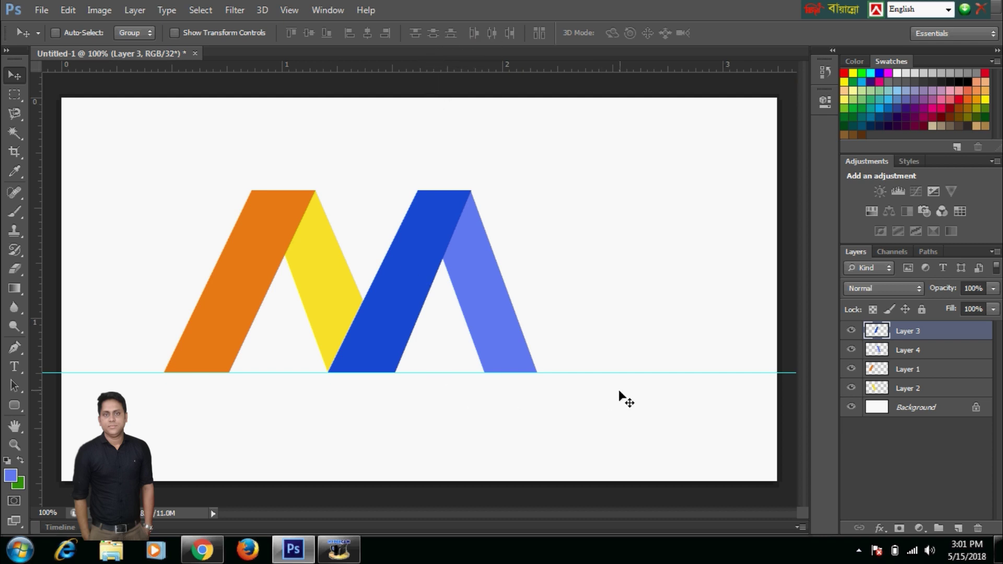
{"action": "left_click_drag", "start_coordinate": [618, 373], "coordinate": [601, 540]}
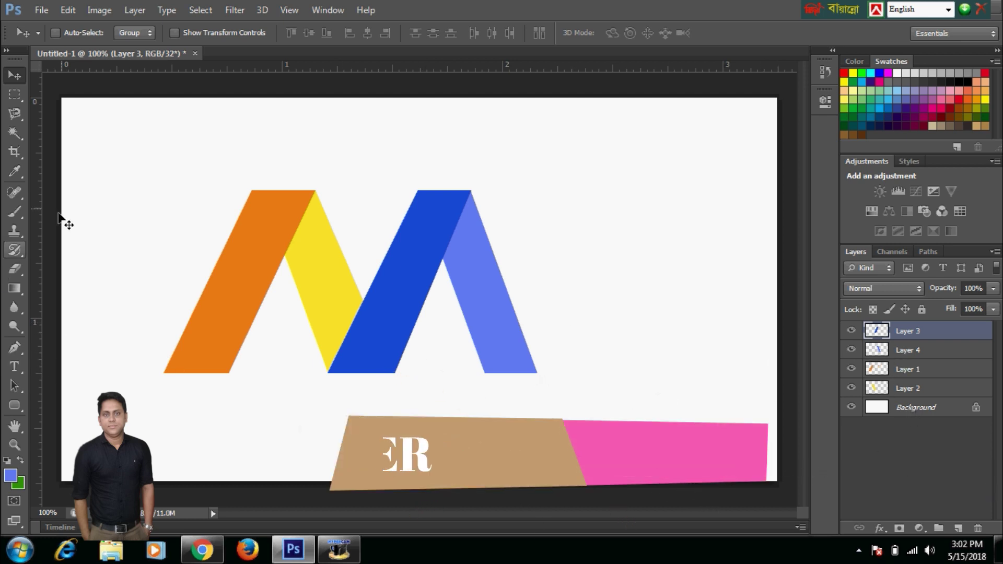
- Marquee-select around the M logo and create a Clipboard-sized new document, about 619×327 px
{"action": "left_click", "coordinate": [15, 95]}
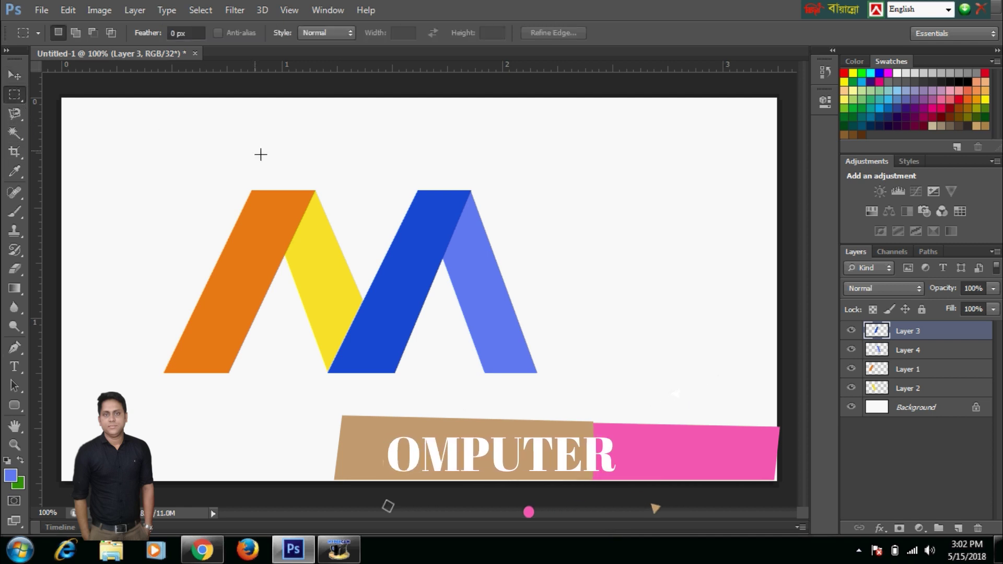
{"action": "left_click_drag", "start_coordinate": [110, 166], "coordinate": [549, 416]}
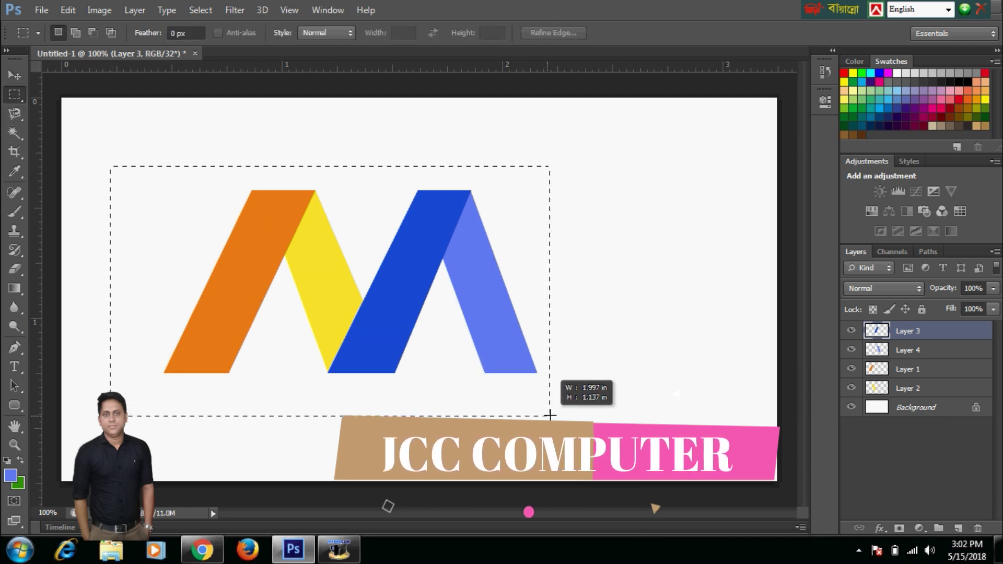
{"action": "left_click_drag", "start_coordinate": [549, 415], "coordinate": [564, 405]}
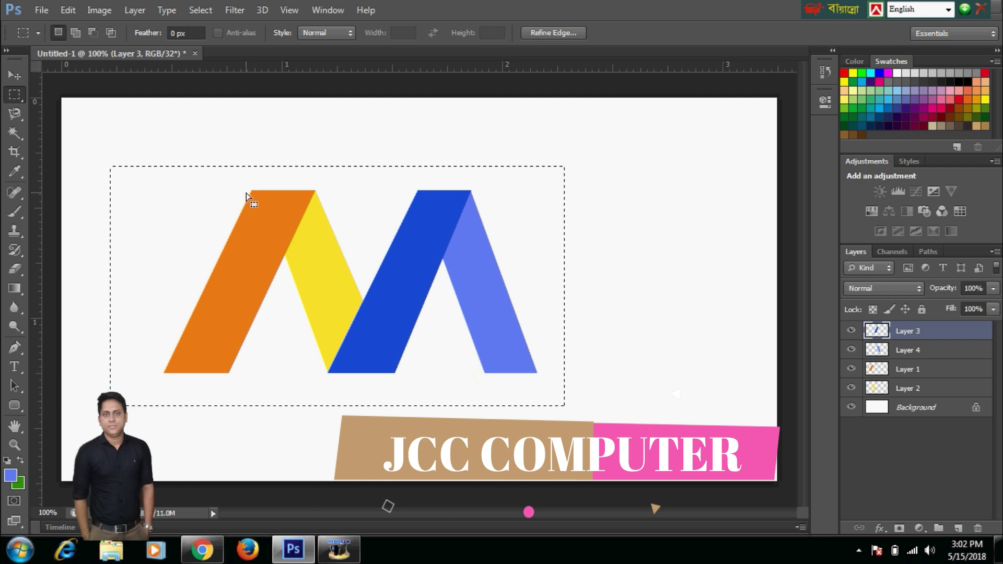
{"action": "key", "text": "ctrl+n"}
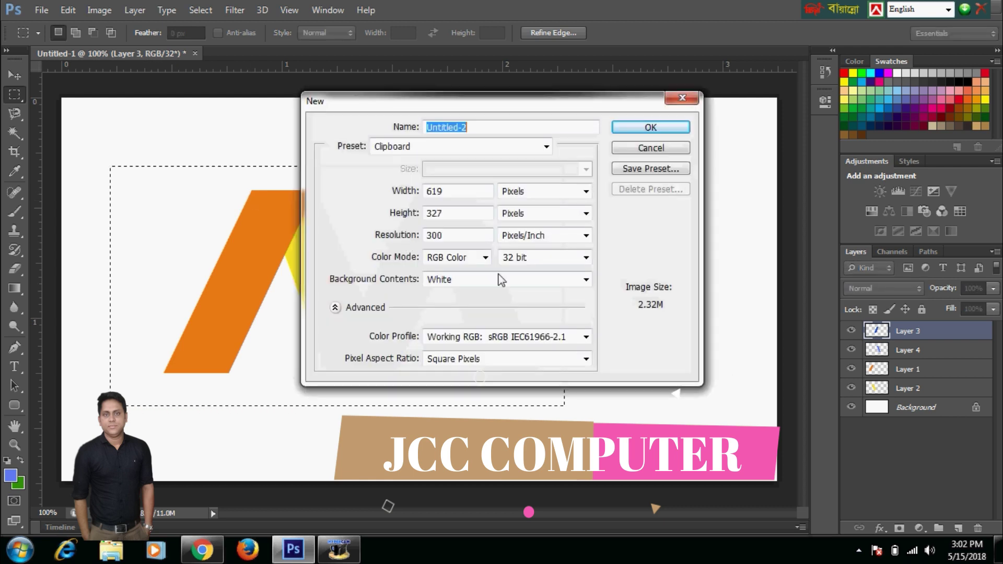
{"action": "left_click", "coordinate": [647, 128]}
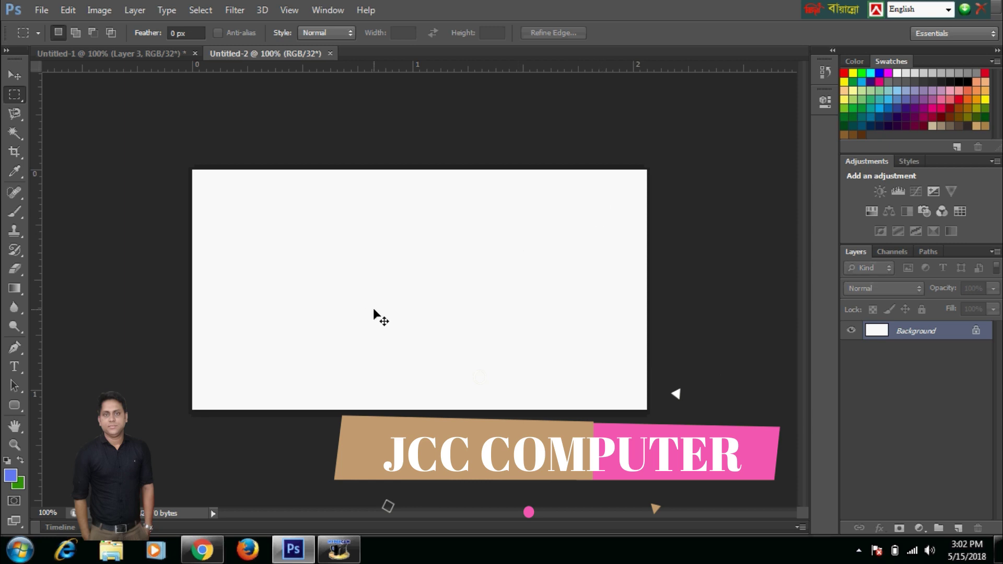
- Paste the M logo and Free Transform it down to about two-thirds size
{"action": "key", "text": "ctrl+plus"}
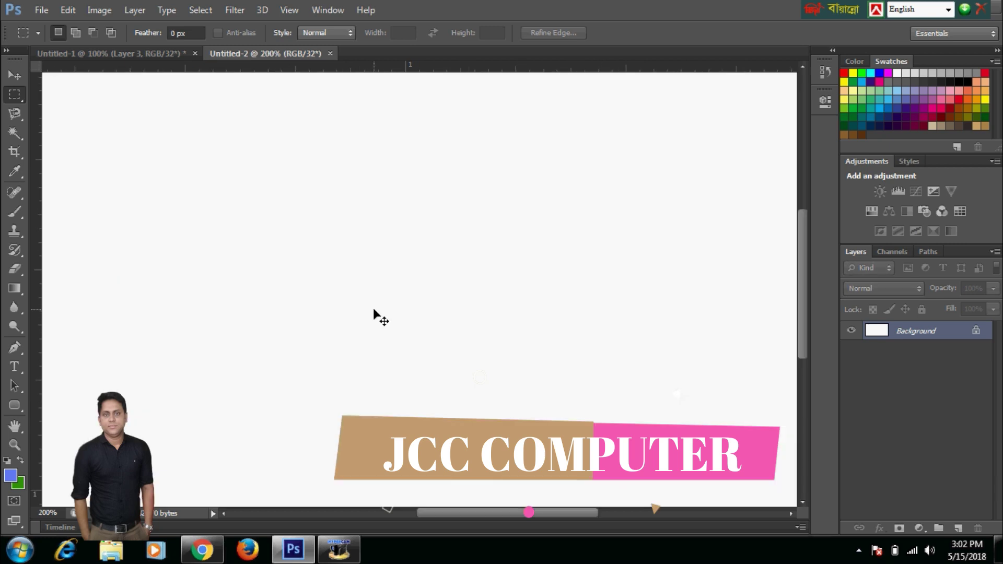
{"action": "key", "text": "ctrl+minus"}
{"action": "key", "text": "ctrl+v"}
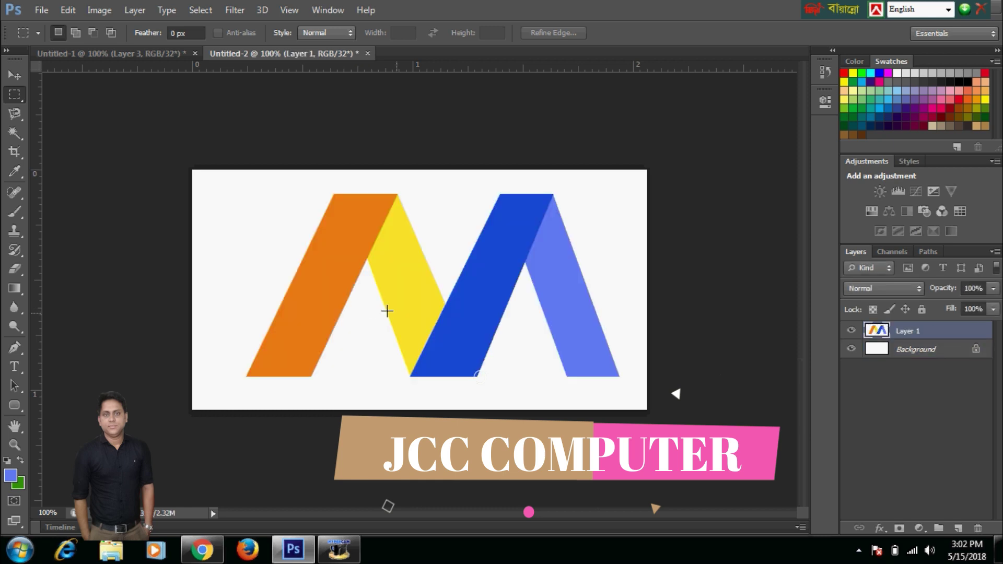
{"action": "key", "text": "ctrl+t"}
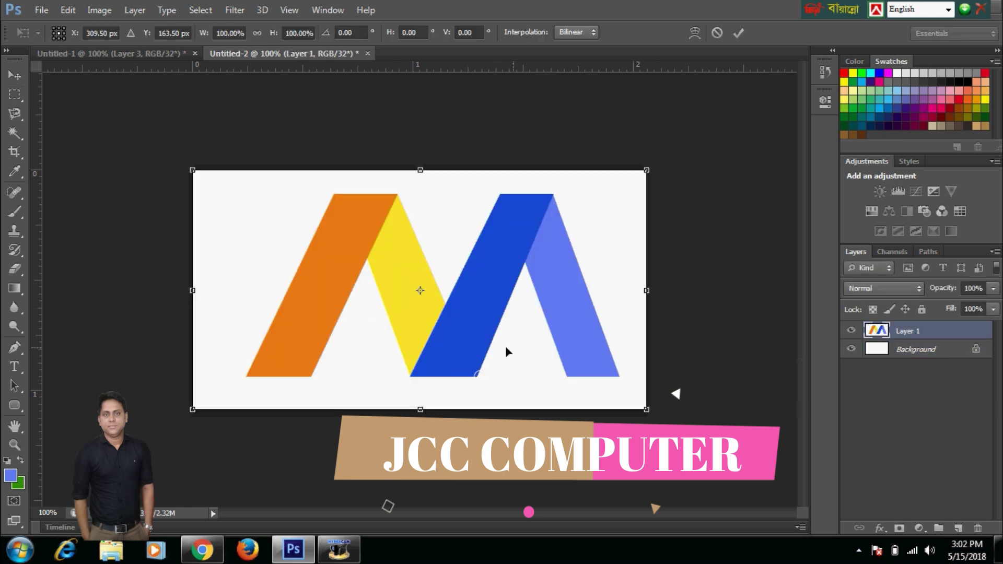
{"action": "left_click_drag", "start_coordinate": [646, 409], "coordinate": [495, 330]}
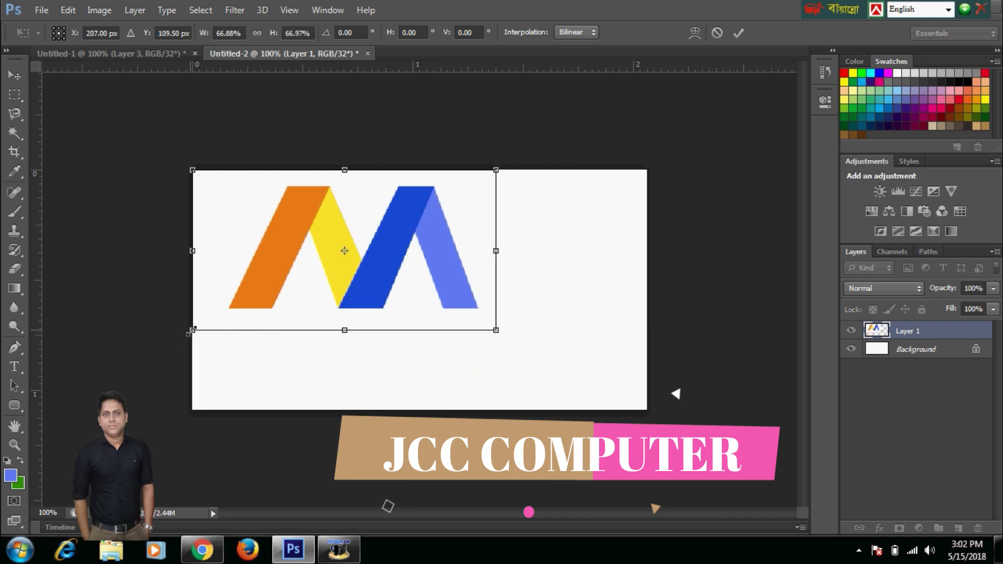
{"action": "left_click_drag", "start_coordinate": [191, 331], "coordinate": [293, 327]}
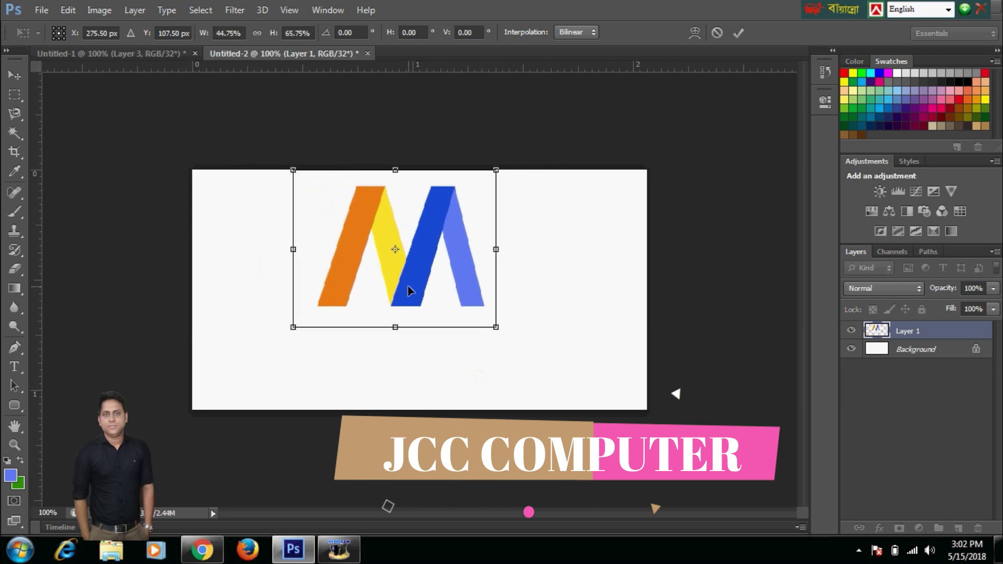
{"action": "left_click_drag", "start_coordinate": [409, 290], "coordinate": [418, 298]}
{"action": "key", "text": "Return"}
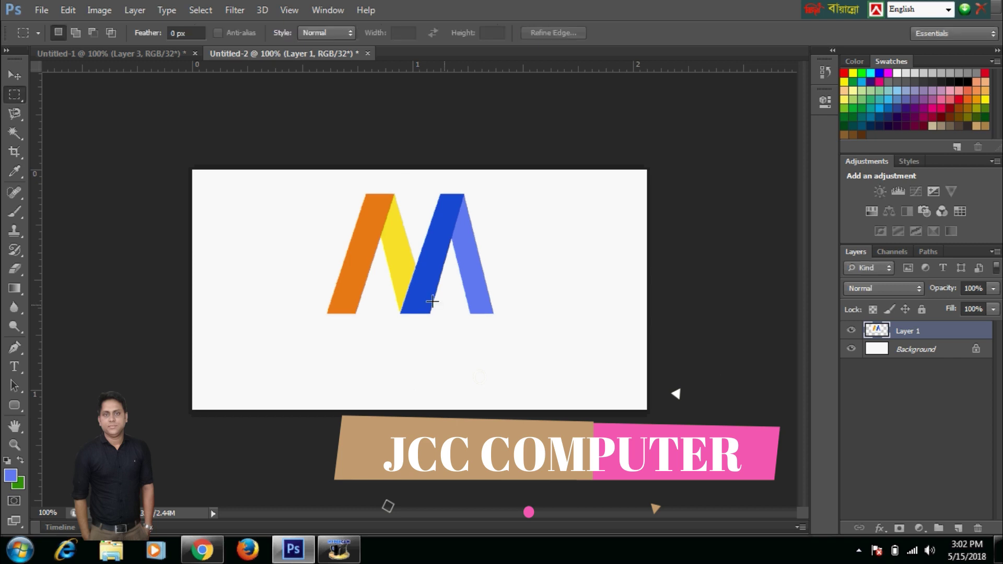
- Nudge the scaled logo slightly left and down near the top-centre
{"action": "left_click", "coordinate": [14, 76]}
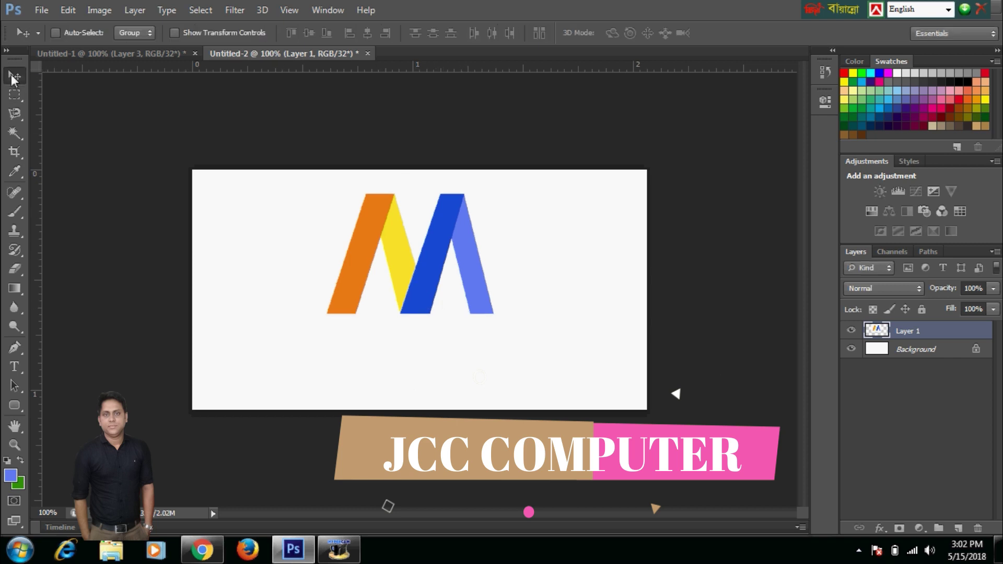
{"action": "left_click_drag", "start_coordinate": [390, 256], "coordinate": [379, 260]}
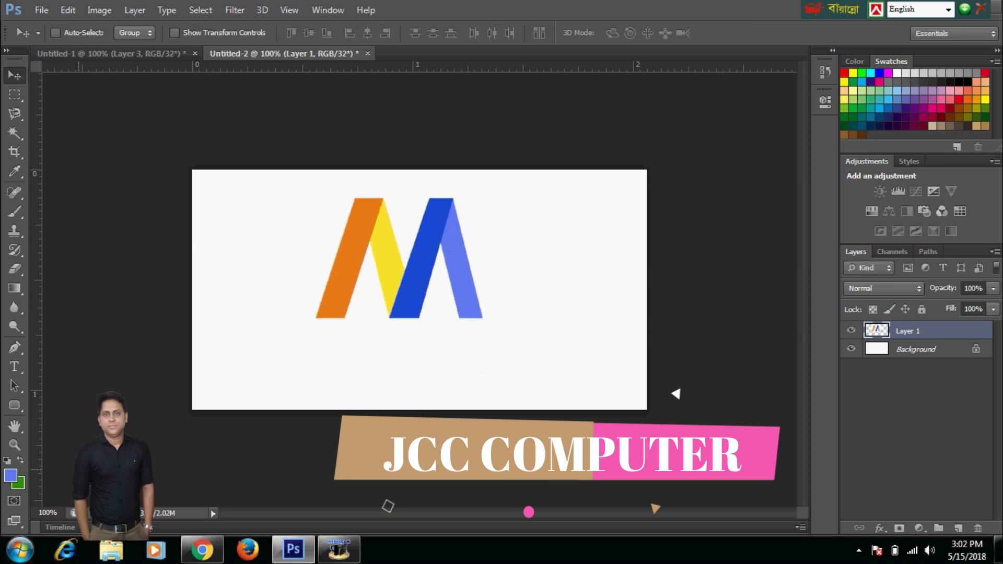
{"action": "left_click", "coordinate": [13, 370]}
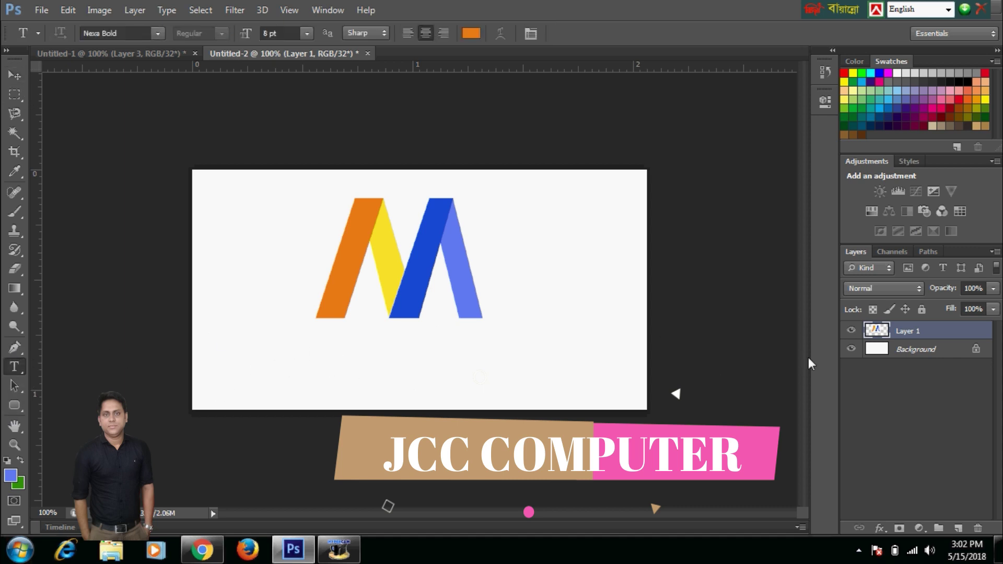
- Type the orange caption 'Multimedia Company' and centre it beneath the M logo
{"action": "left_click", "coordinate": [289, 329]}
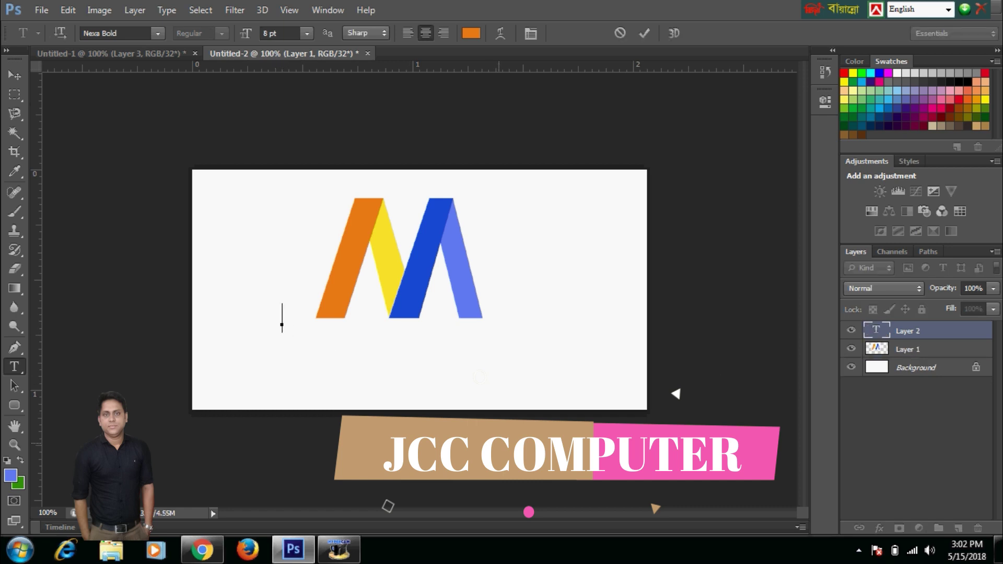
{"action": "type", "text": "Mul"}
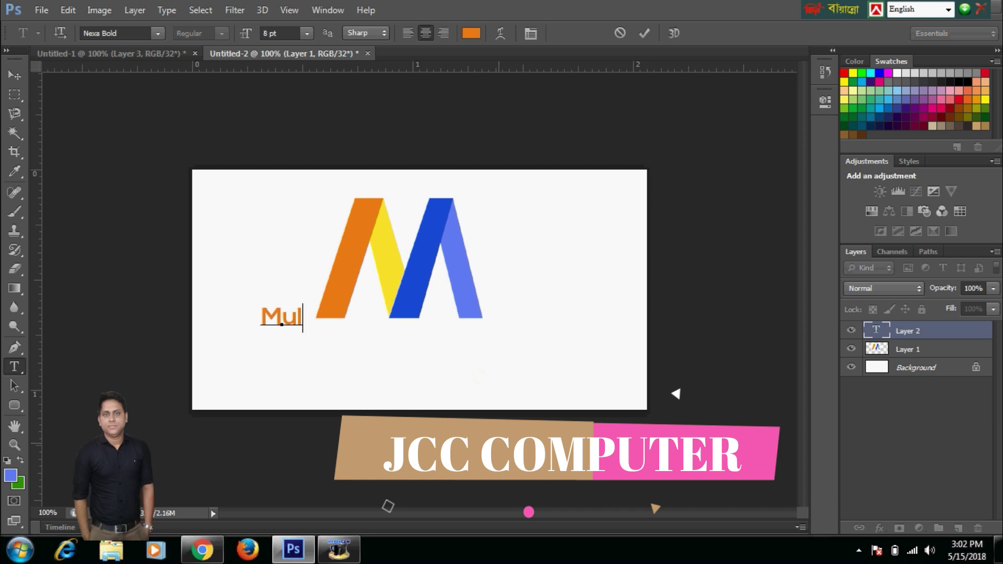
{"action": "type", "text": "ti"}
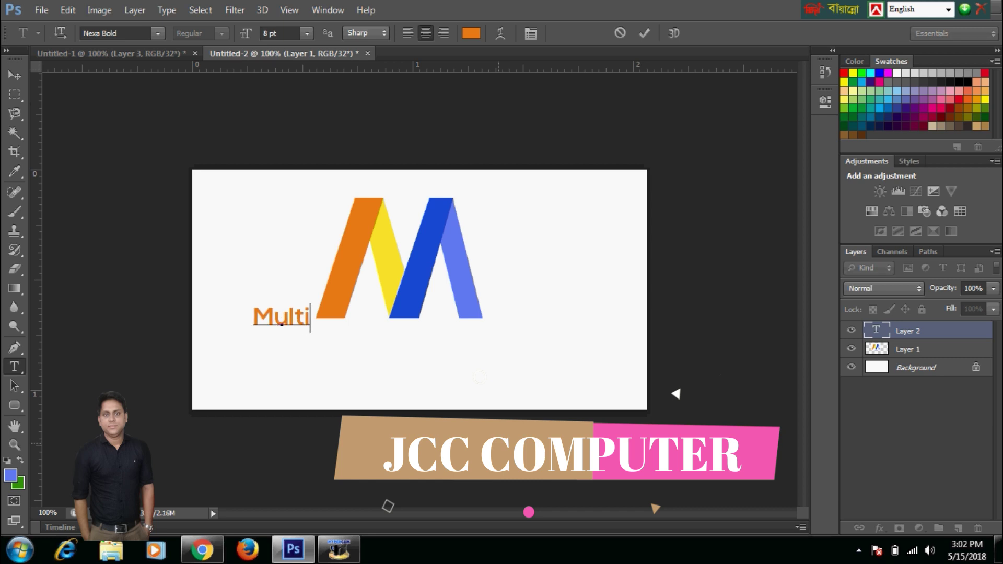
{"action": "type", "text": "medi"}
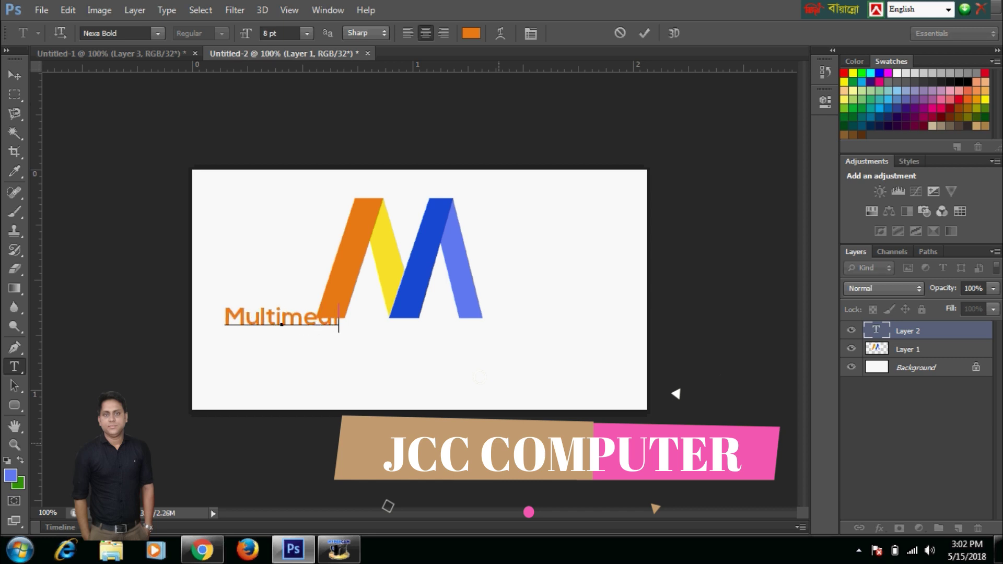
{"action": "type", "text": "a co"}
{"action": "key", "text": "BackSpace"}
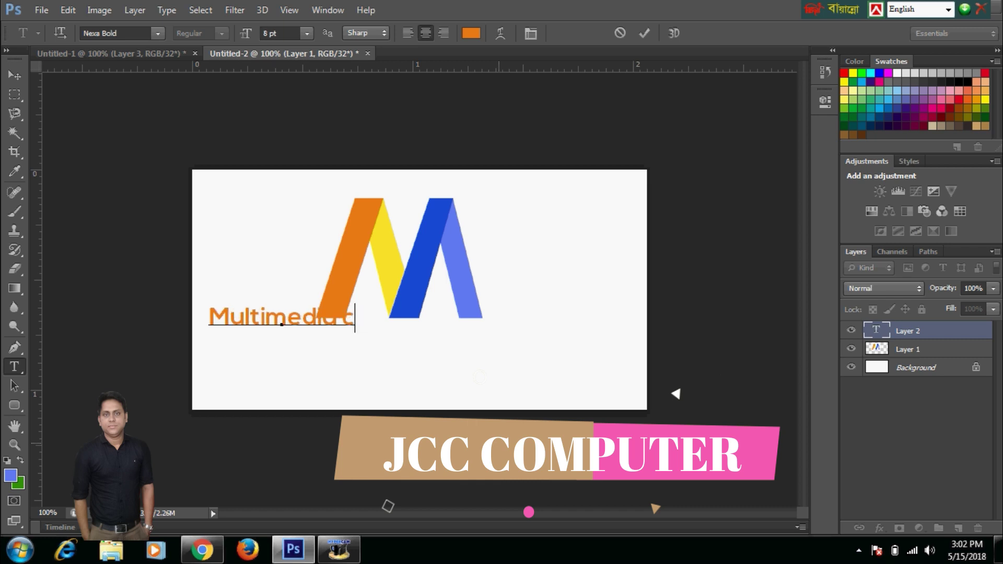
{"action": "key", "text": "BackSpace"}
{"action": "type", "text": "C"}
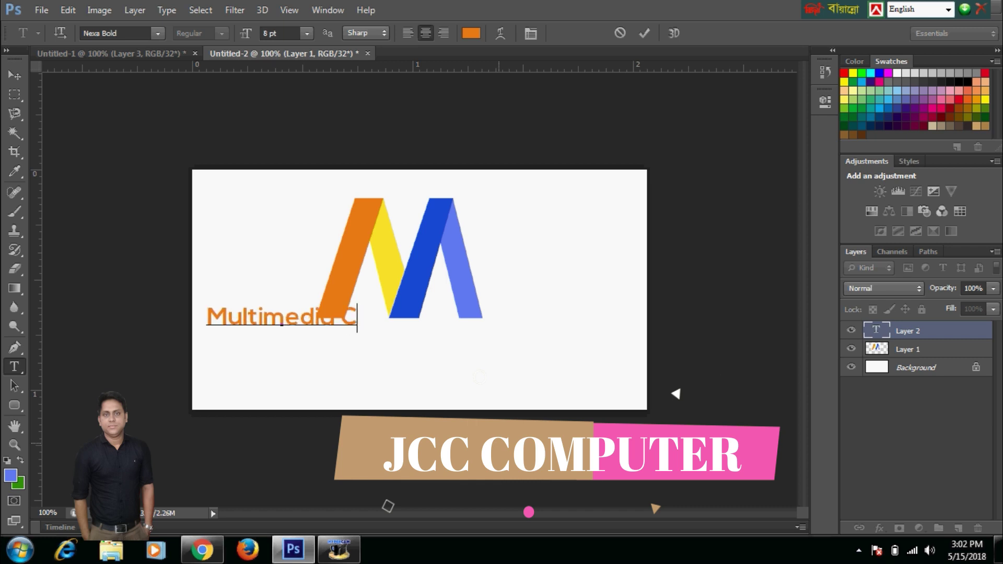
{"action": "type", "text": "om"}
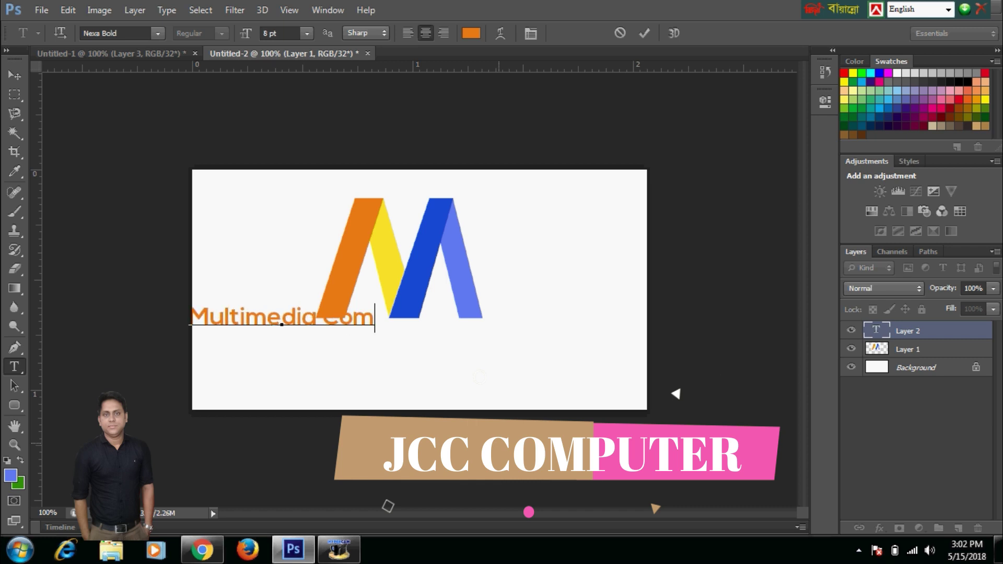
{"action": "type", "text": "pany"}
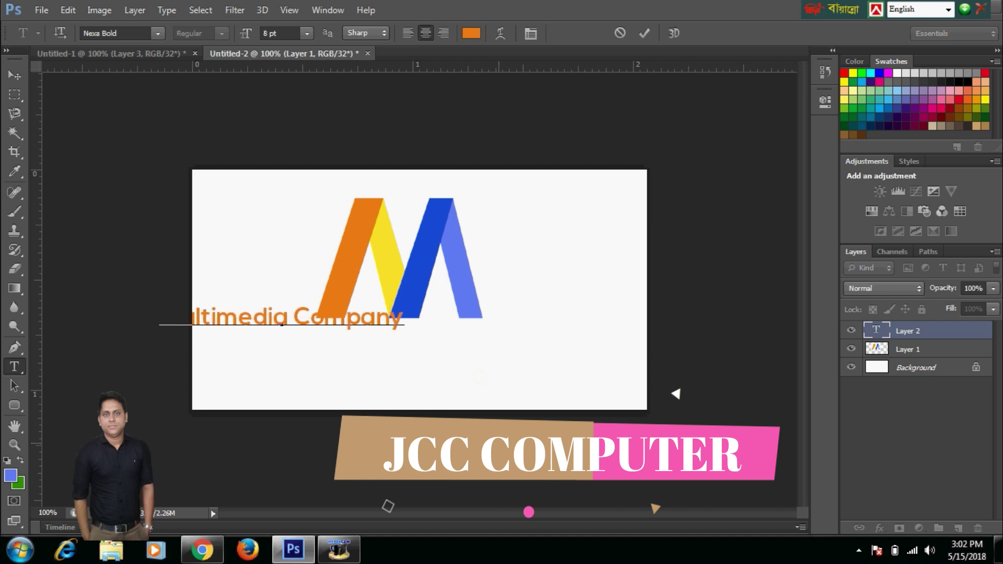
{"action": "mouse_move", "coordinate": [339, 350]}
{"action": "left_mouse_down"}
{"action": "mouse_move", "coordinate": [468, 373]}
{"action": "mouse_move", "coordinate": [462, 367]}
{"action": "left_mouse_up"}
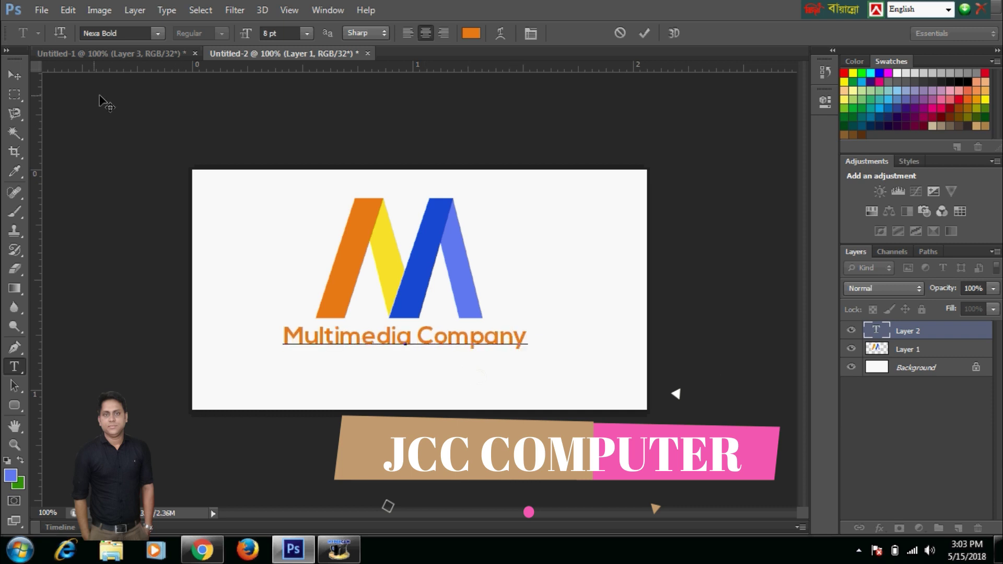
{"action": "left_click", "coordinate": [14, 75]}
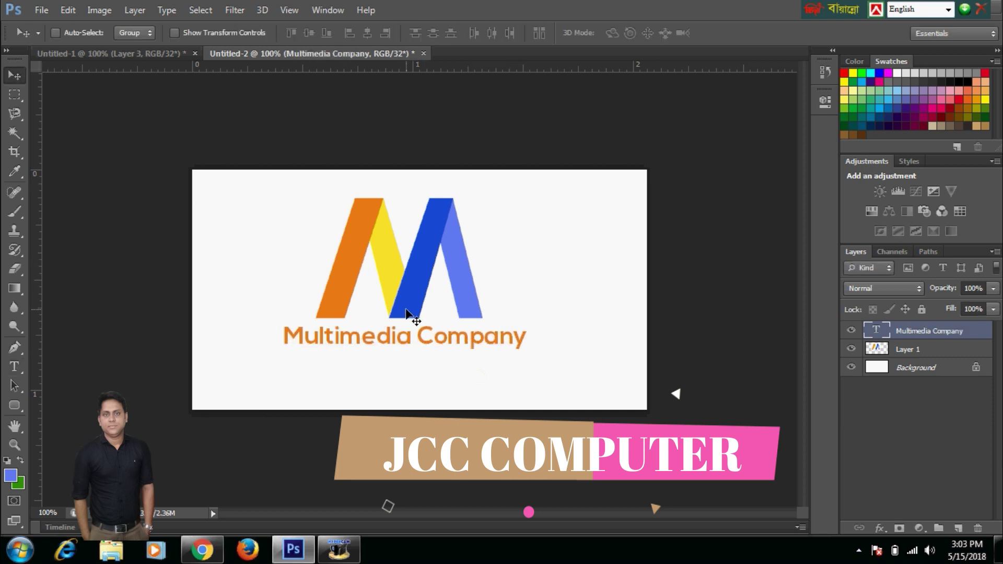
- Scale the Multimedia Company caption up to about 113% and nudge it up toward the M
{"action": "key", "text": "ctrl+t"}
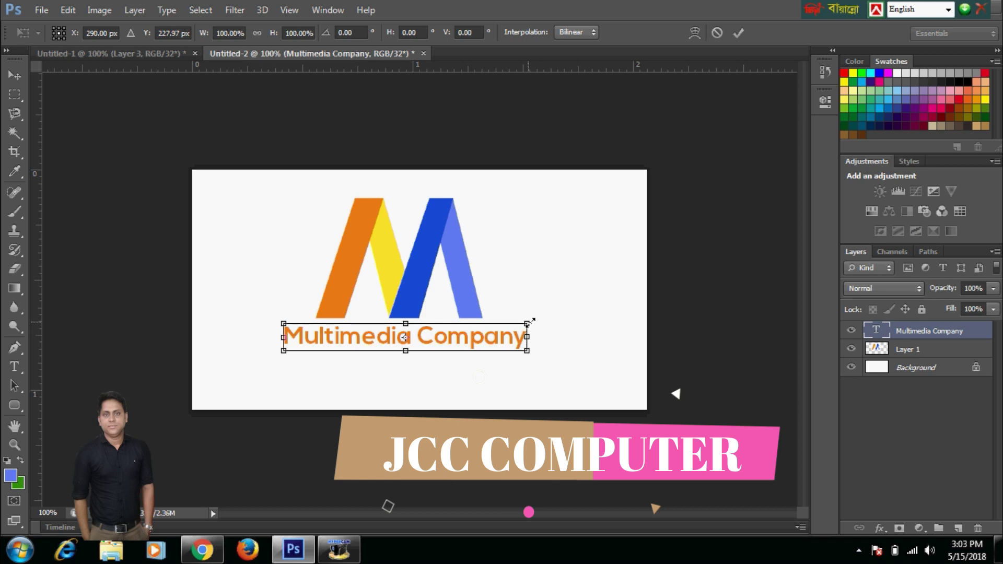
{"action": "left_click_drag", "start_coordinate": [528, 322], "coordinate": [532, 322]}
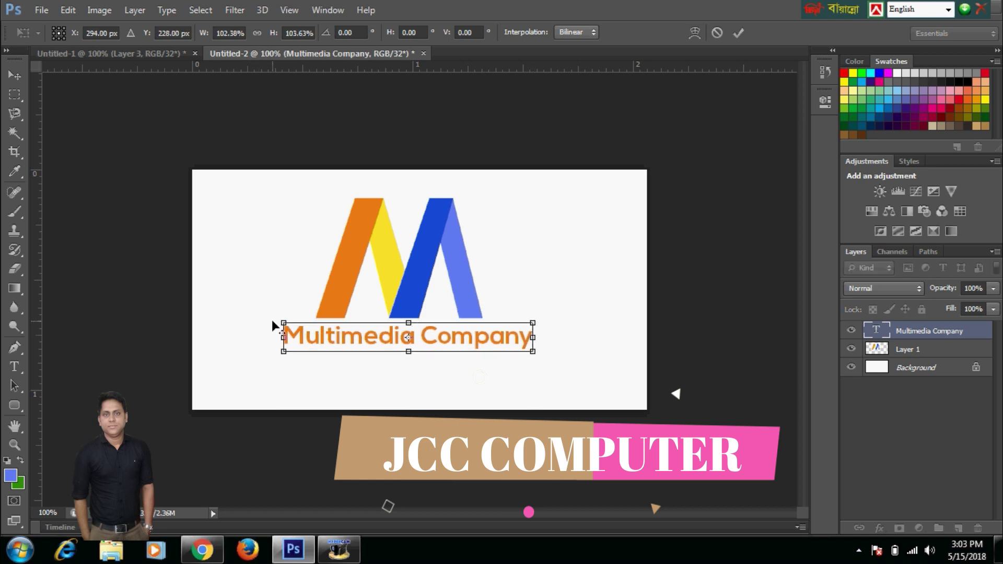
{"action": "mouse_move", "coordinate": [281, 322]}
{"action": "left_mouse_down"}
{"action": "mouse_move", "coordinate": [277, 310]}
{"action": "mouse_move", "coordinate": [270, 317]}
{"action": "left_mouse_up"}
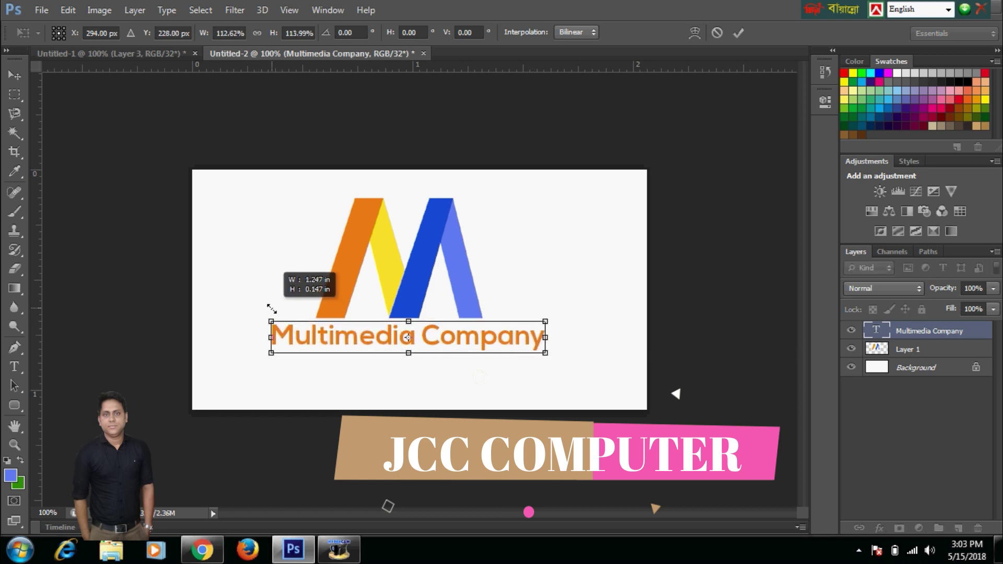
{"action": "key", "text": "Return"}
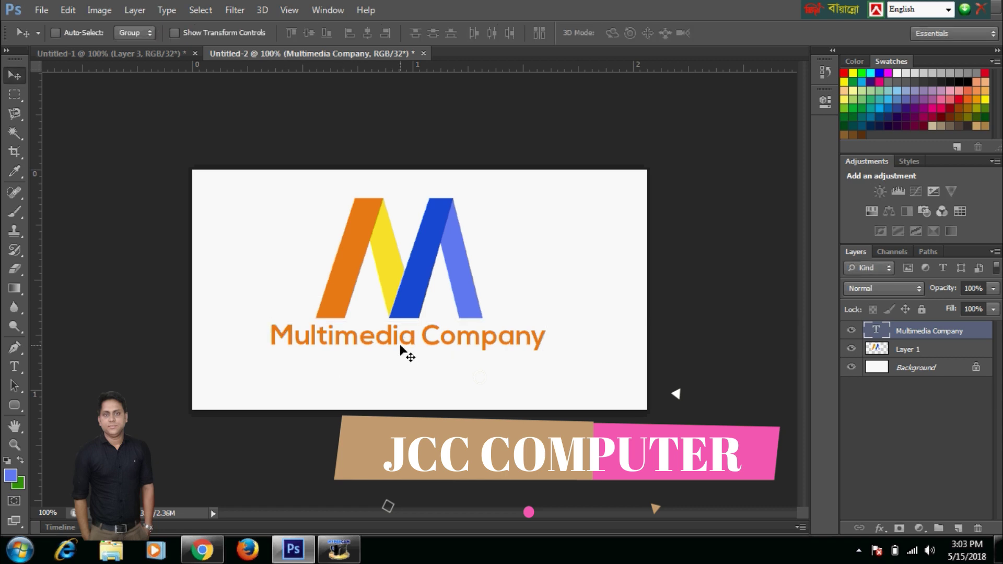
{"action": "key", "text": "Up"}
{"action": "key", "text": "Up"}
{"action": "key", "text": "Up"}
{"action": "key", "text": "Up"}
{"action": "key", "text": "Up"}
{"action": "key", "text": "Up"}
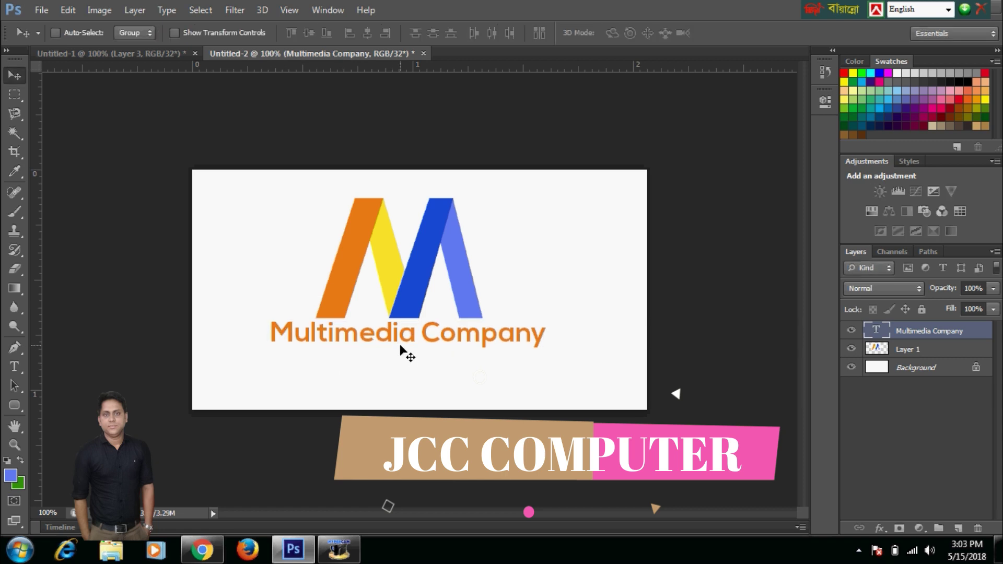
- Add a 10 pt orange text line reading 'company tagline' below the caption
{"action": "left_click", "coordinate": [16, 368]}
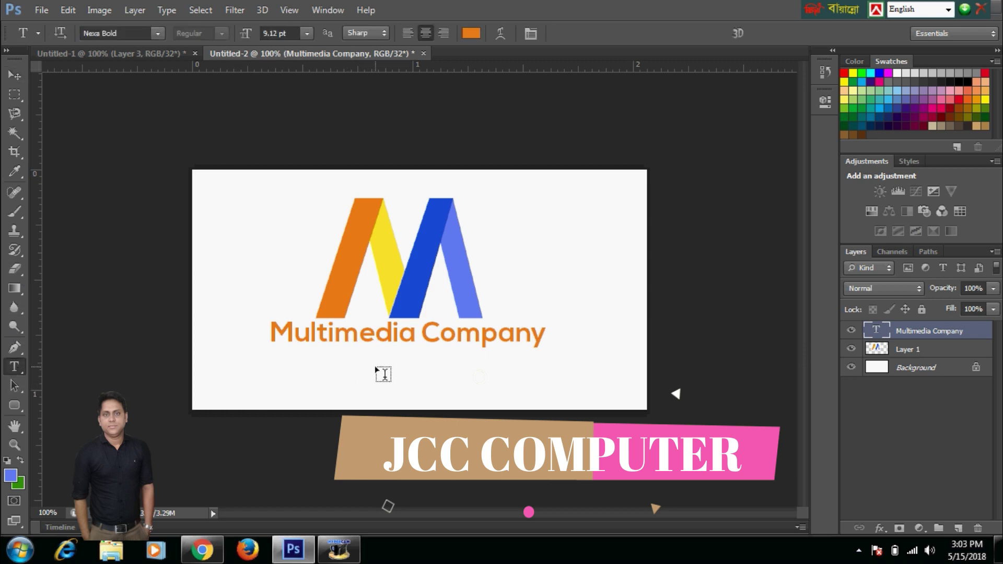
{"action": "left_click", "coordinate": [349, 359]}
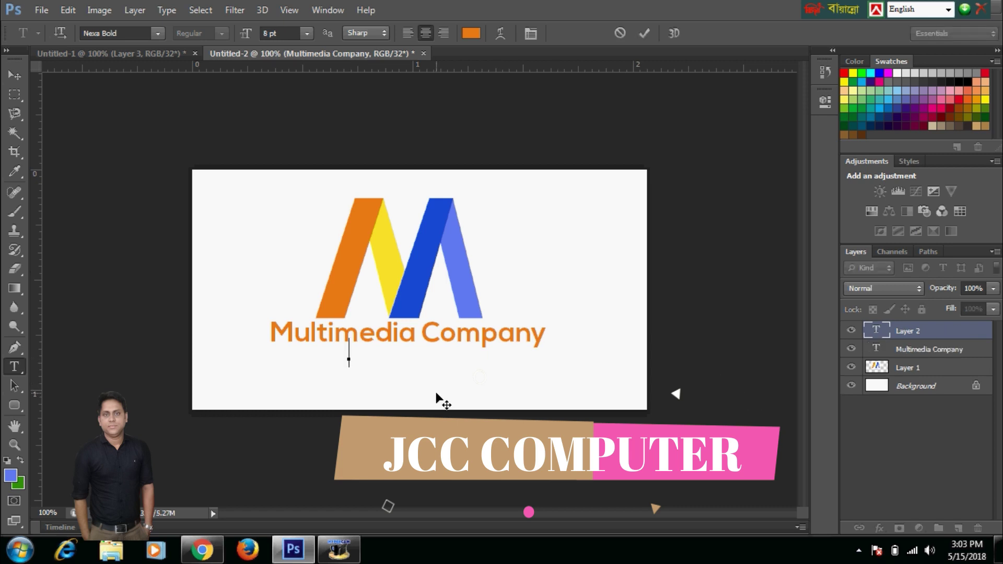
{"action": "key", "text": "ctrl+shift+comma"}
{"action": "key", "text": "ctrl+shift+period"}
{"action": "key", "text": "ctrl+shift+period"}
{"action": "type", "text": "coma"}
{"action": "key", "text": "BackSpace"}
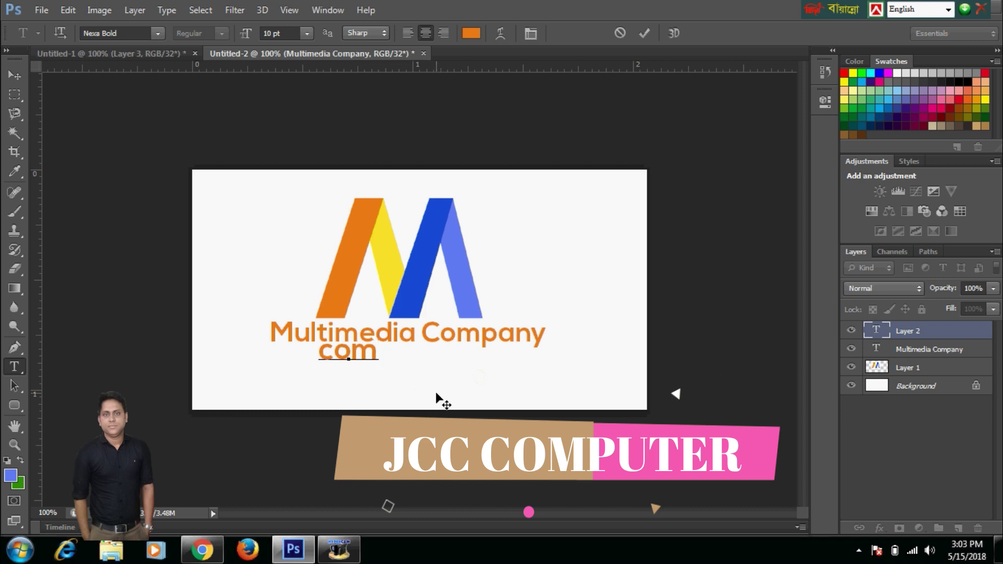
{"action": "type", "text": "pany"}
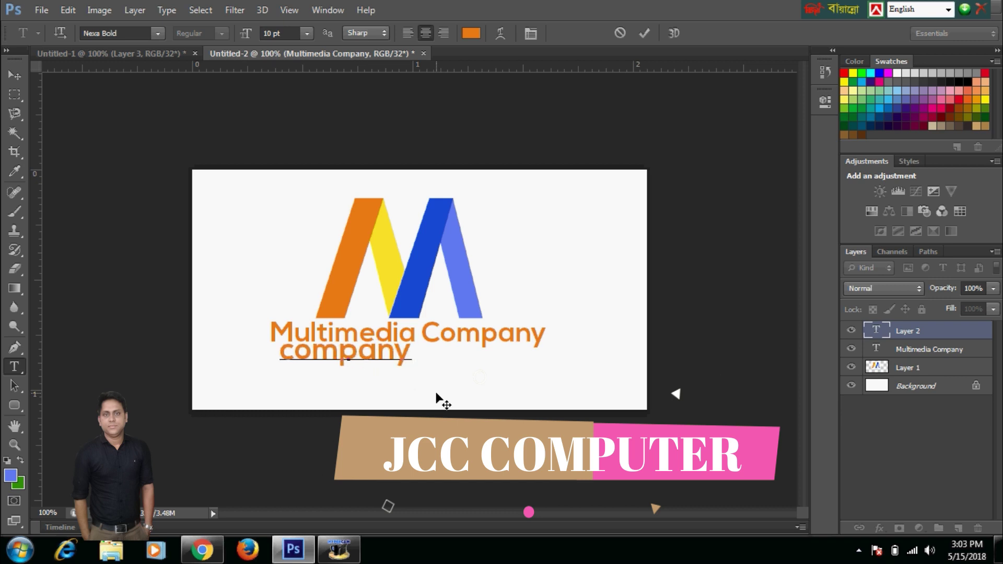
{"action": "type", "text": " t"}
{"action": "key", "text": "BackSpace"}
{"action": "type", "text": "Tag"}
{"action": "key", "text": "BackSpace"}
{"action": "key", "text": "BackSpace"}
{"action": "key", "text": "BackSpace"}
{"action": "type", "text": "taglin"}
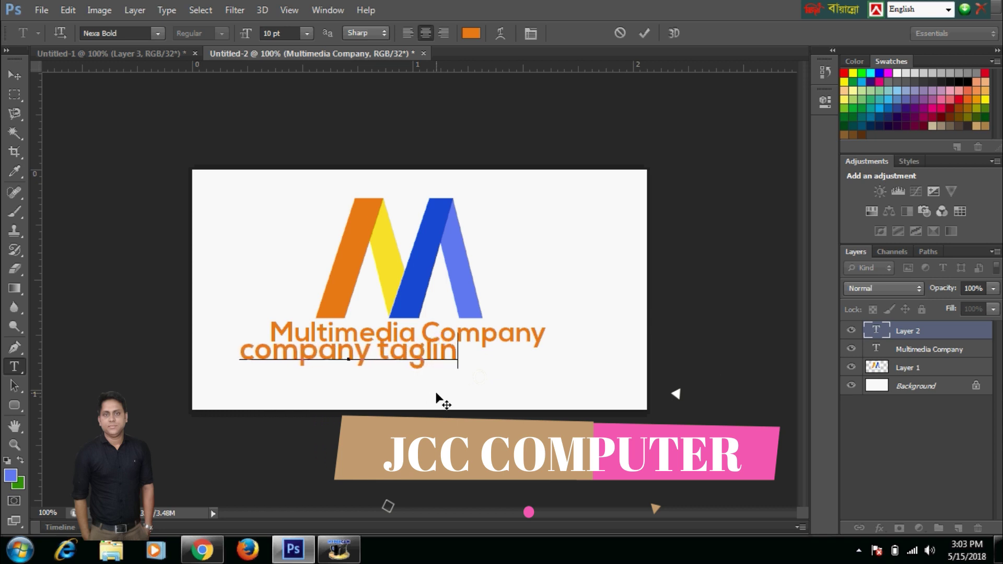
{"action": "type", "text": "e"}
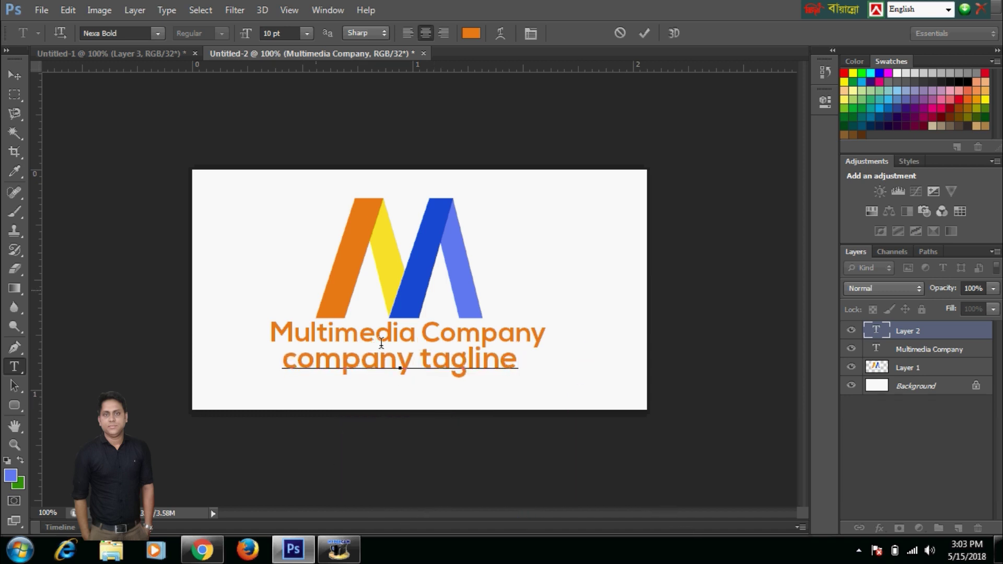
{"action": "key", "text": "ctrl+Return"}
- Scale the company tagline down to about 78% and move it up under the caption
{"action": "key", "text": "v"}
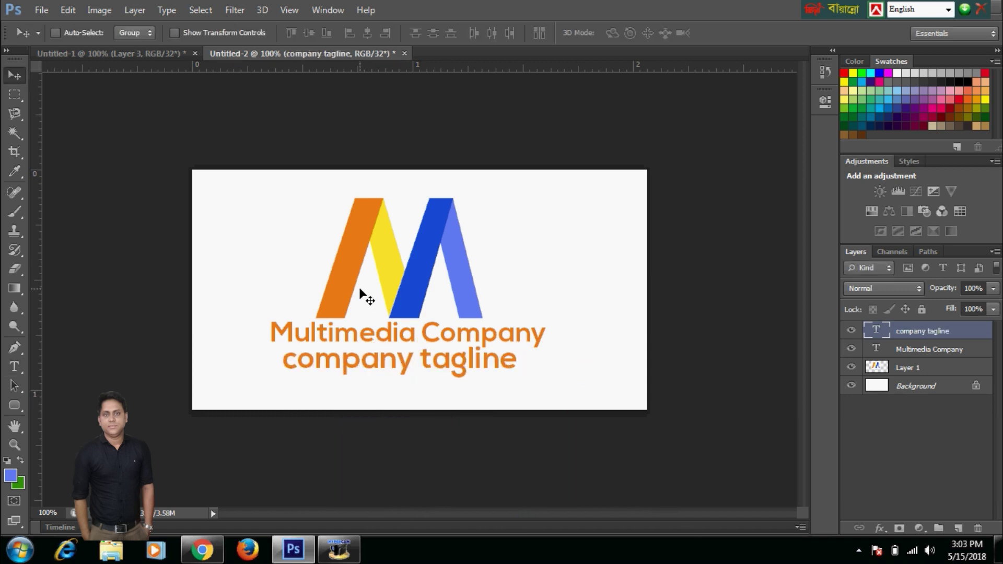
{"action": "key", "text": "ctrl+t"}
{"action": "left_click_drag", "start_coordinate": [517, 343], "coordinate": [466, 350]}
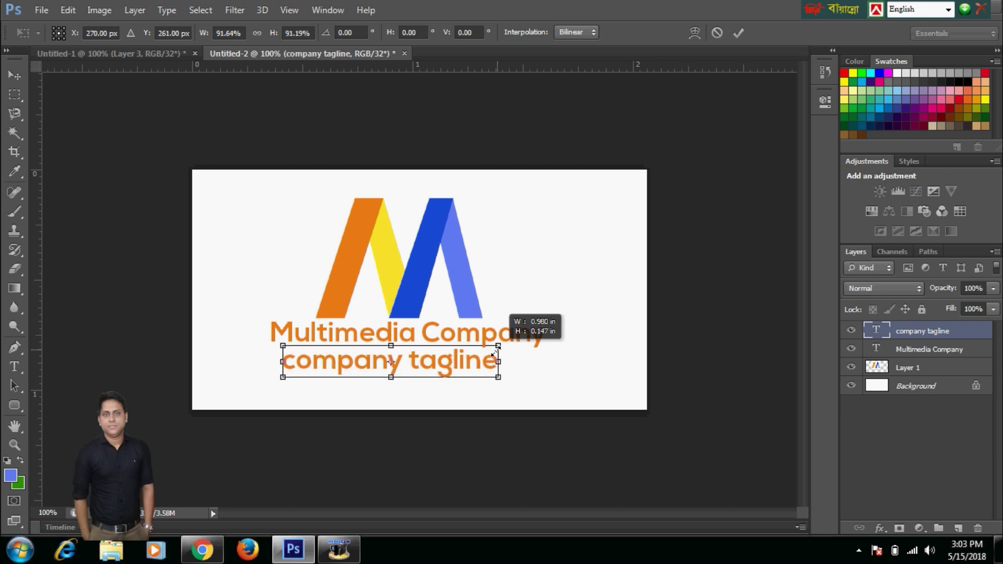
{"action": "left_click_drag", "start_coordinate": [411, 372], "coordinate": [437, 358]}
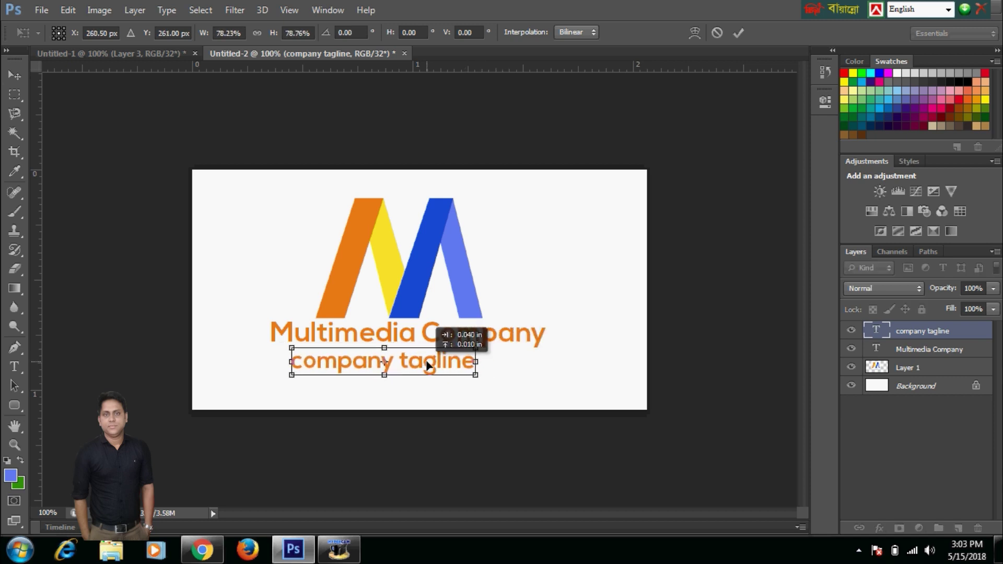
{"action": "key", "text": "Return"}
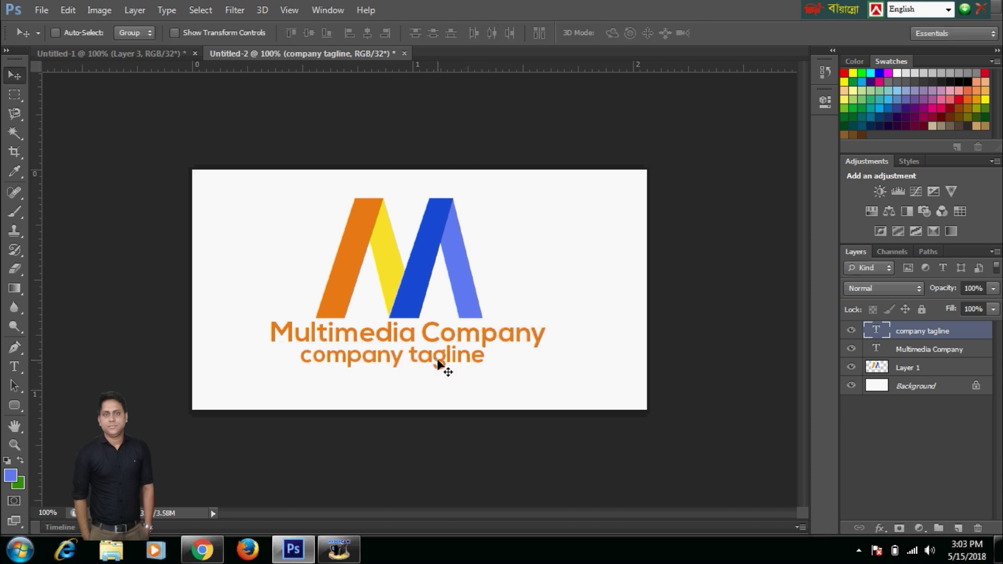
- Recolour the company tagline text light blue, two stops lighter than the chosen blue
{"action": "left_click", "coordinate": [15, 367]}
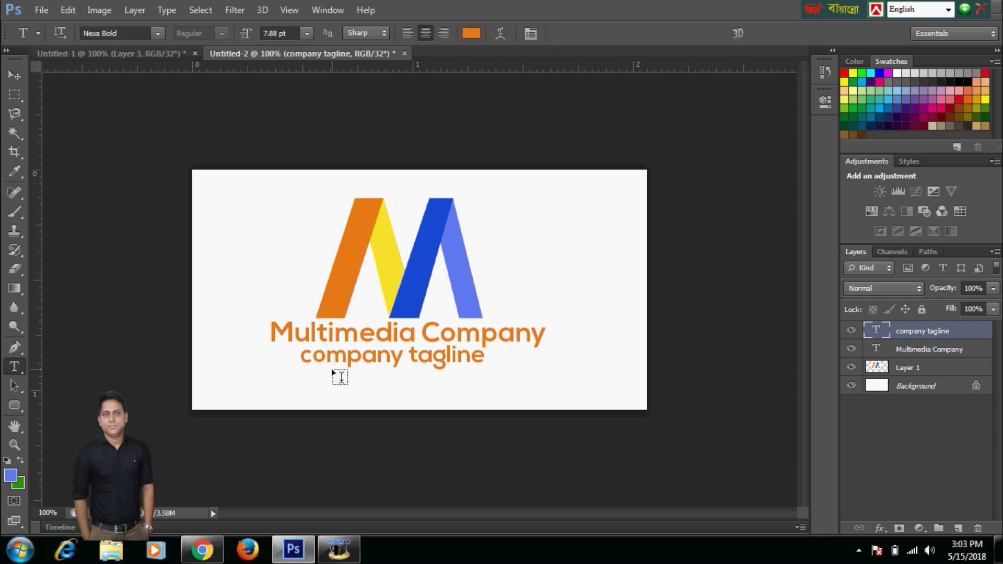
{"action": "triple_click", "coordinate": [404, 354]}
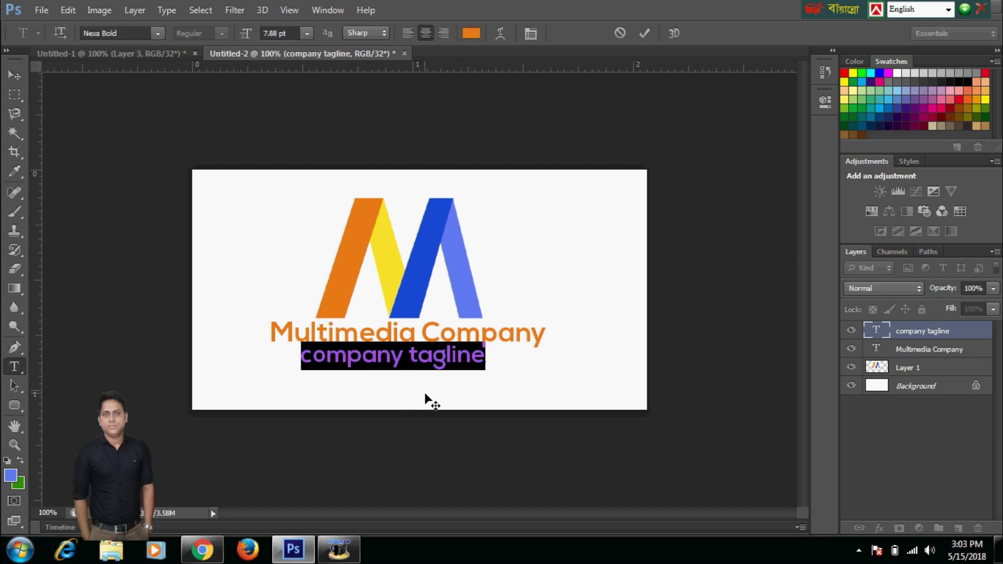
{"action": "left_click", "coordinate": [10, 476]}
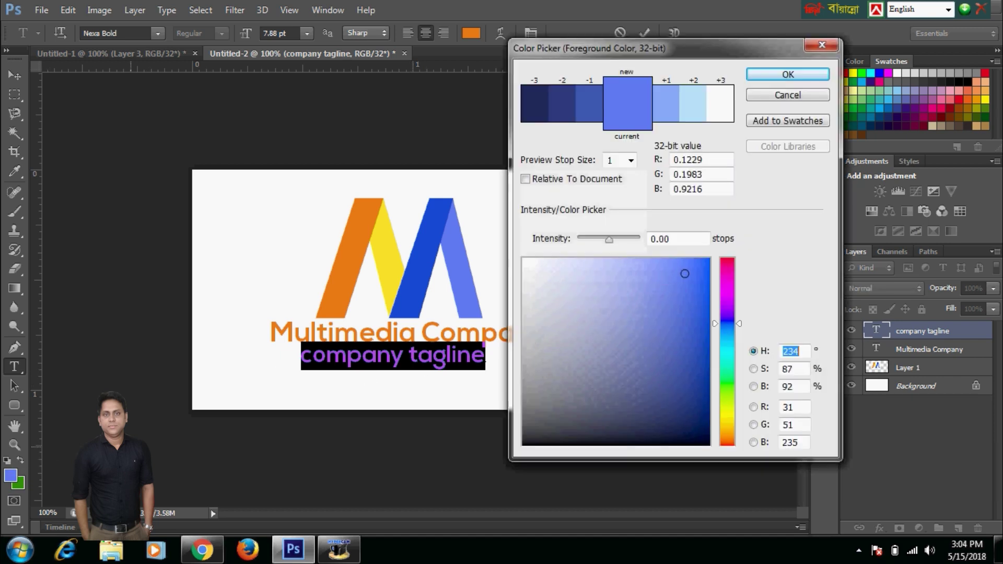
{"action": "left_click", "coordinate": [695, 114]}
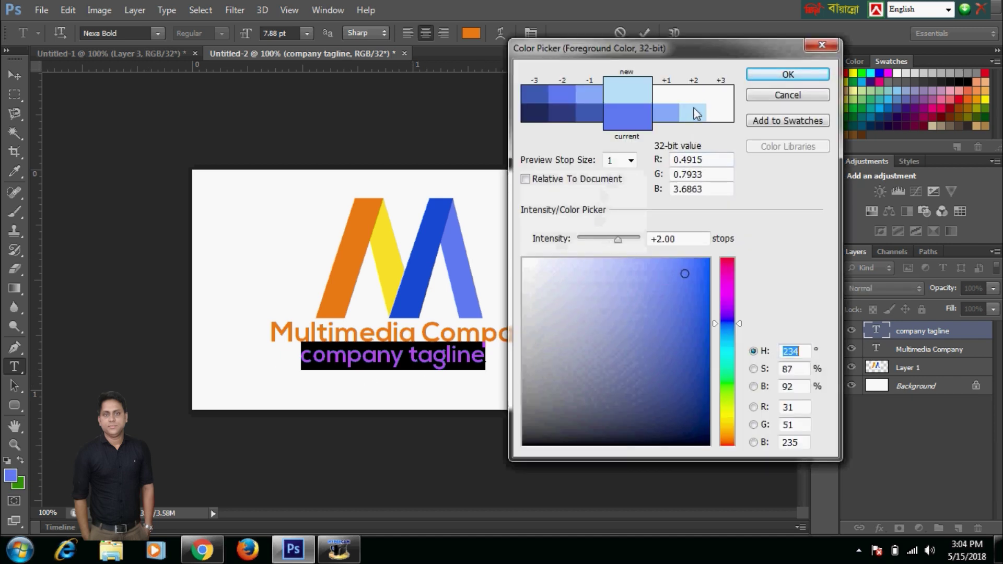
{"action": "left_click", "coordinate": [801, 74]}
{"action": "left_click", "coordinate": [415, 356]}
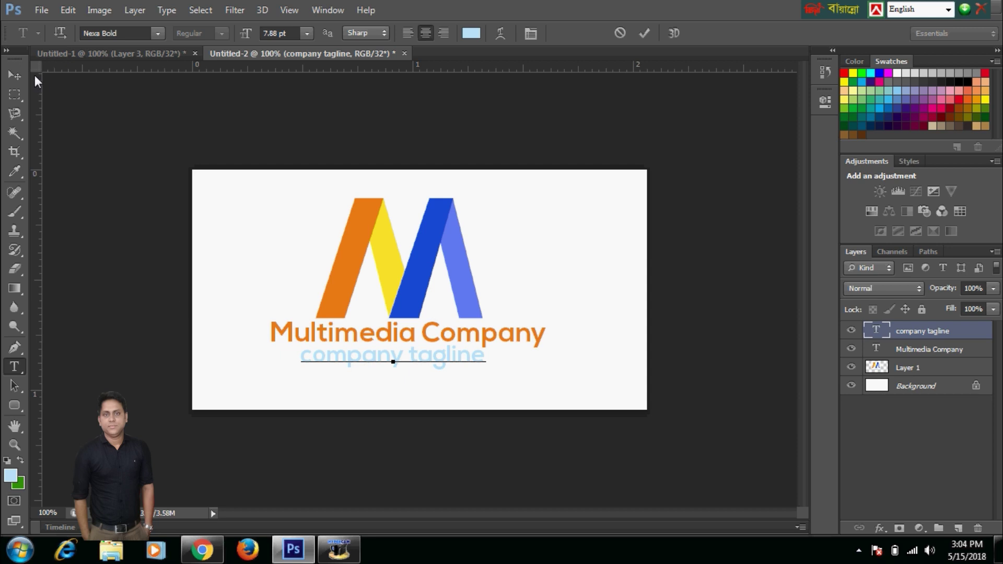
- Nudge the tagline right and up so it sits snugly under the caption
{"action": "left_click", "coordinate": [15, 74]}
{"action": "left_click_drag", "start_coordinate": [440, 329], "coordinate": [446, 333]}
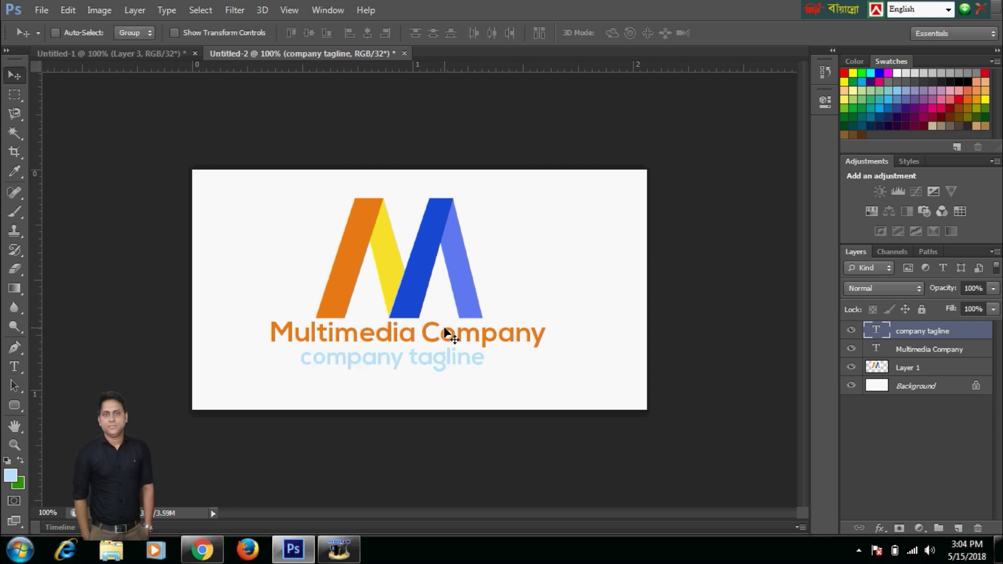
{"action": "key", "text": "Right"}
{"action": "key", "text": "Right"}
{"action": "key", "text": "Right"}
{"action": "key", "text": "Up"}
{"action": "key", "text": "Up"}
{"action": "key", "text": "Up"}
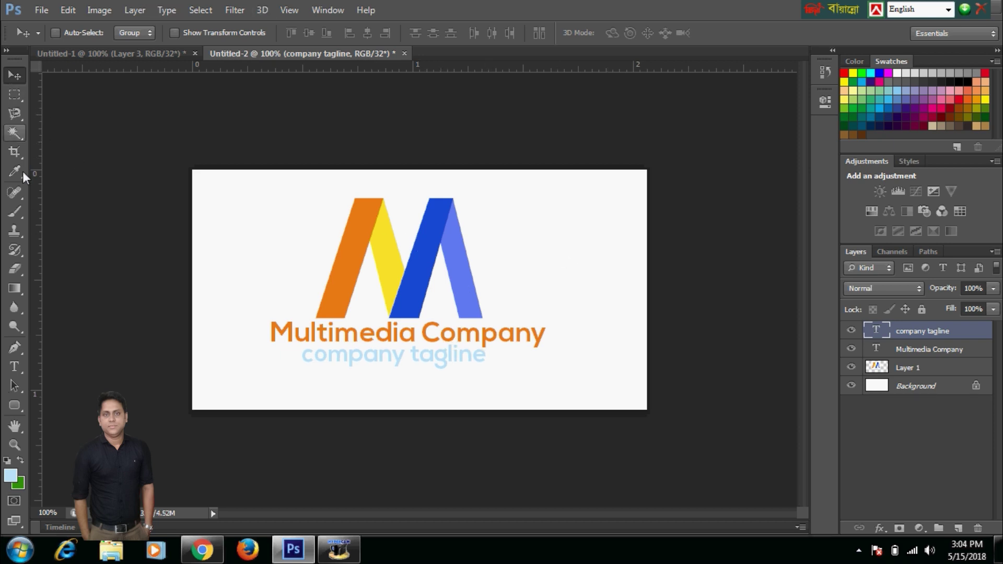
- Crop the canvas in from the left and right to fit the logo and text, then deselect
{"action": "left_click", "coordinate": [20, 154]}
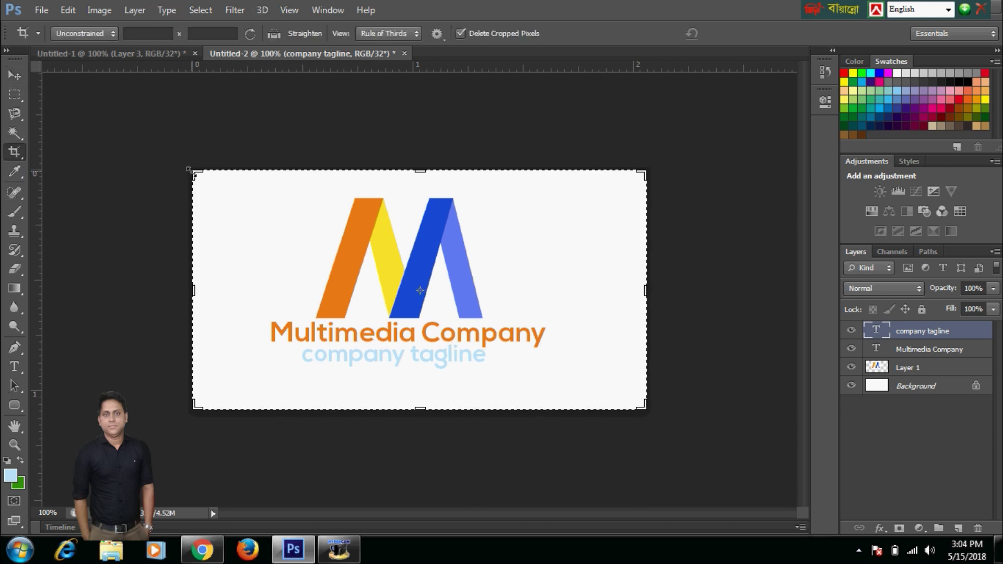
{"action": "left_click_drag", "start_coordinate": [189, 169], "coordinate": [226, 174]}
{"action": "left_click_drag", "start_coordinate": [612, 294], "coordinate": [564, 276]}
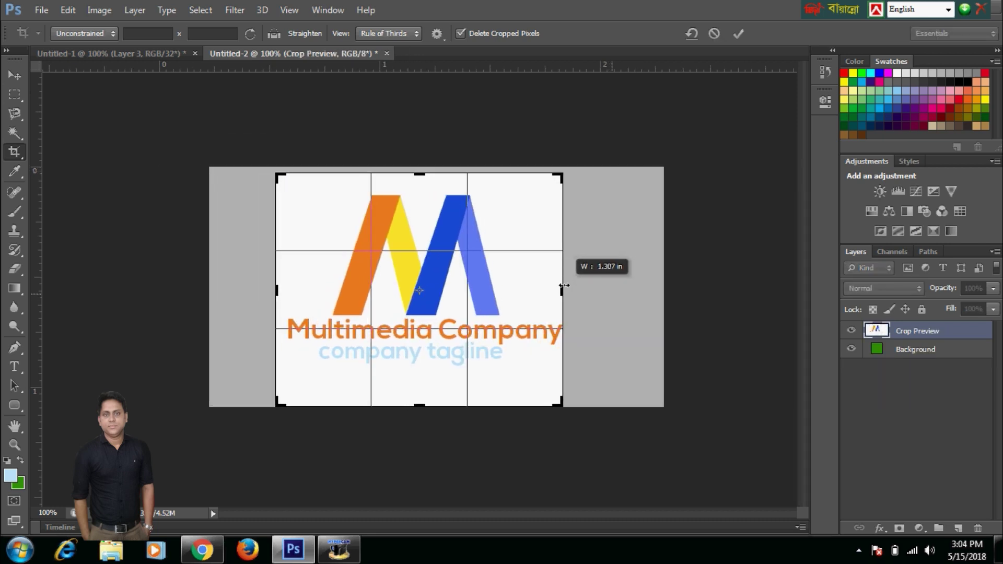
{"action": "key", "text": "Return"}
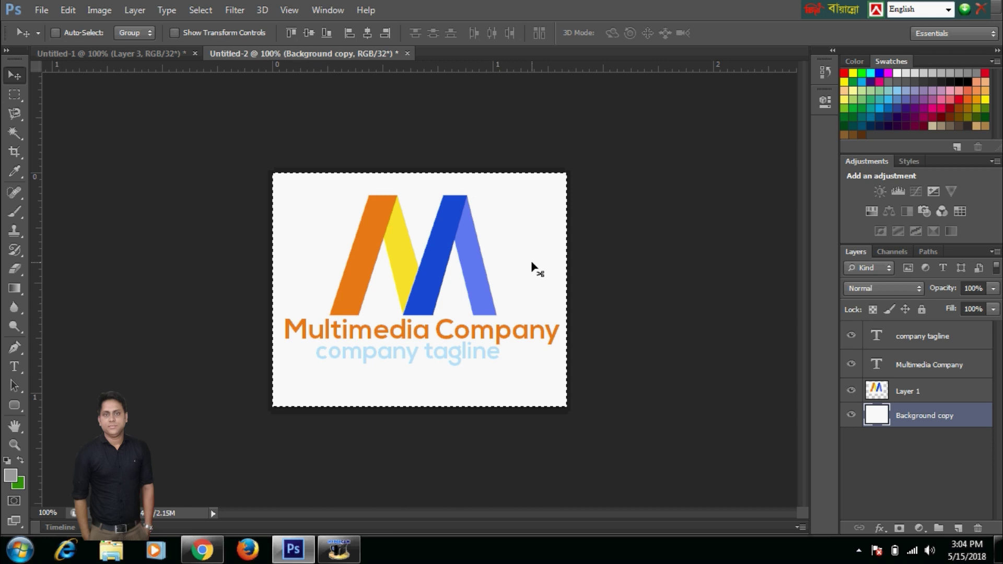
{"action": "key", "text": "ctrl+d"}
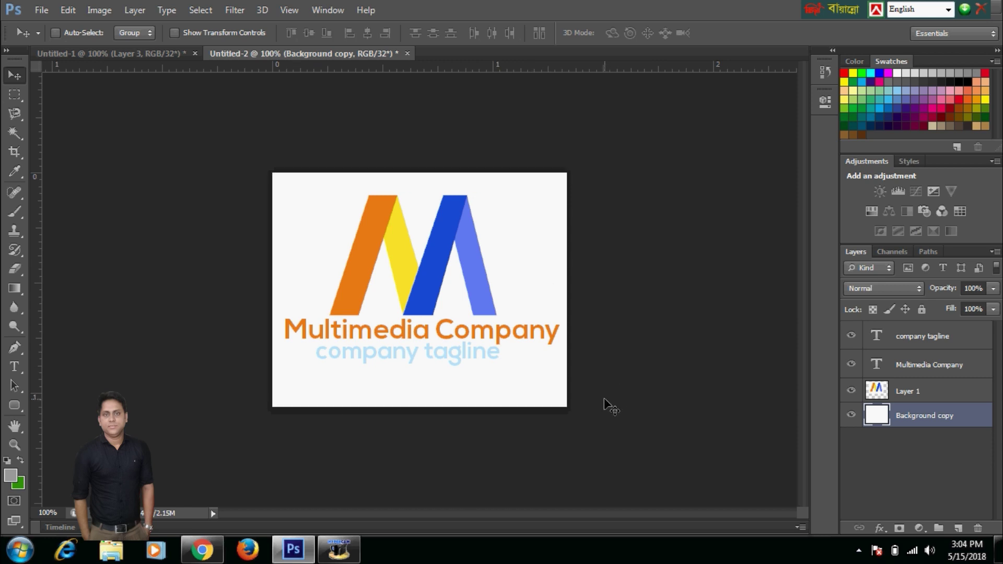